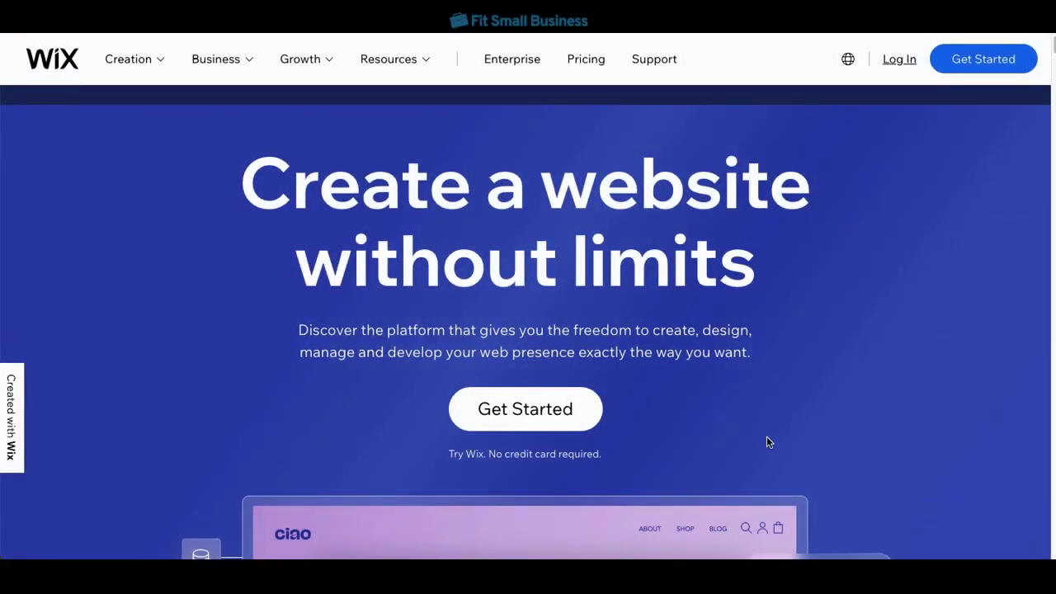
# Start creating a new Wix account and enter the account e-mail address
pyautogui.click(536, 409)
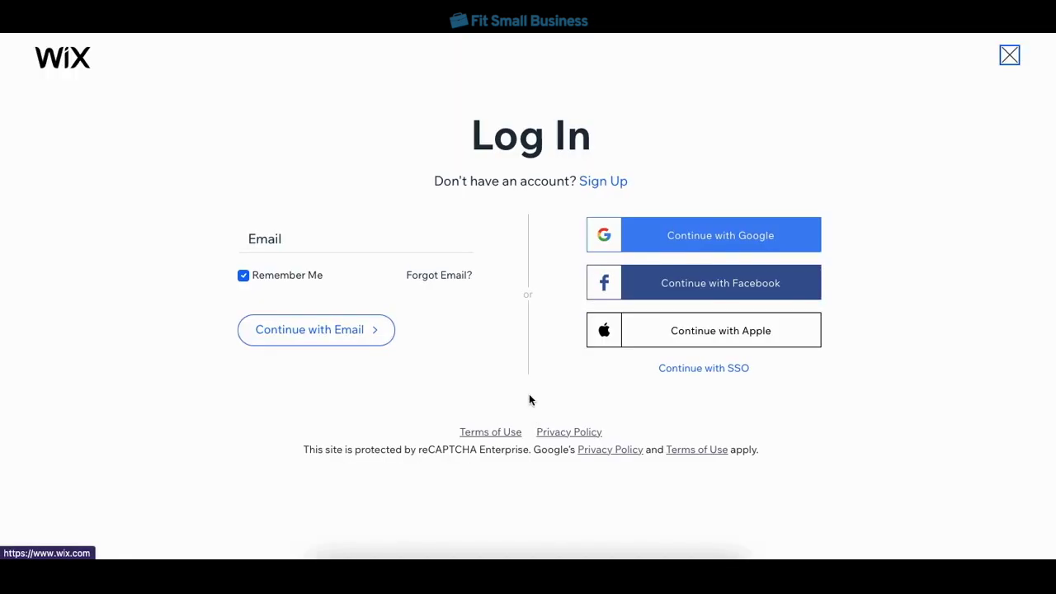
pyautogui.click(590, 184)
pyautogui.click(382, 192)
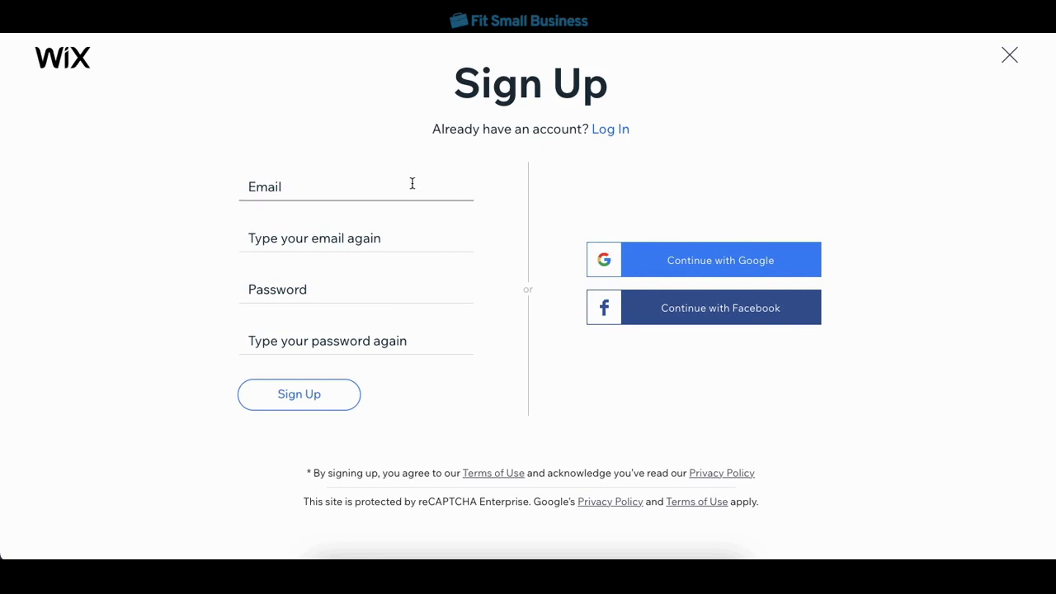
pyautogui.write('myemail@gmail.com')
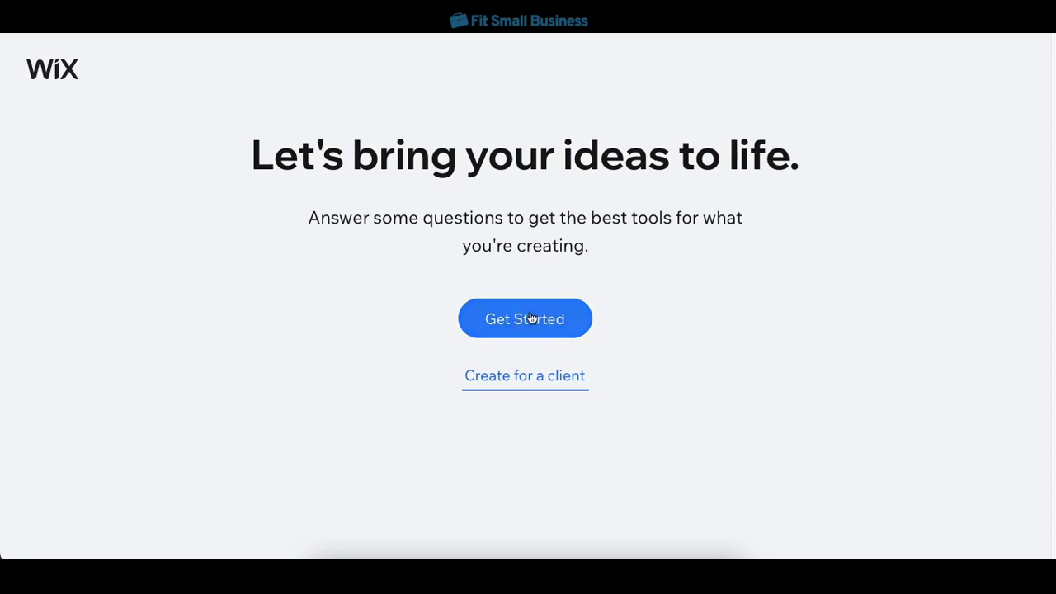
# Choose Online Store as the site type and name it 'My Flower Store'
pyautogui.click(534, 329)
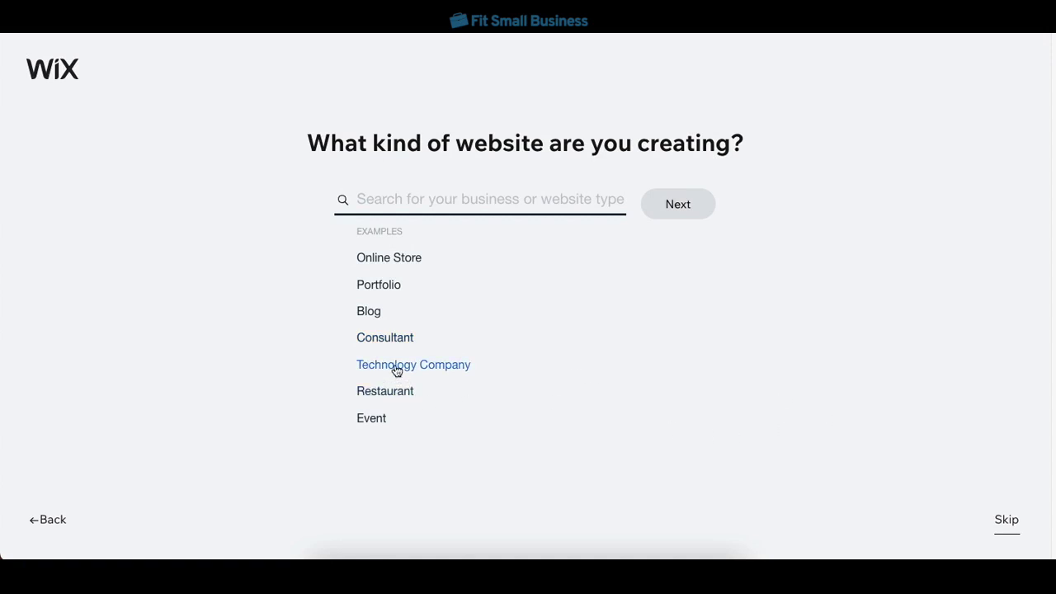
pyautogui.click(394, 258)
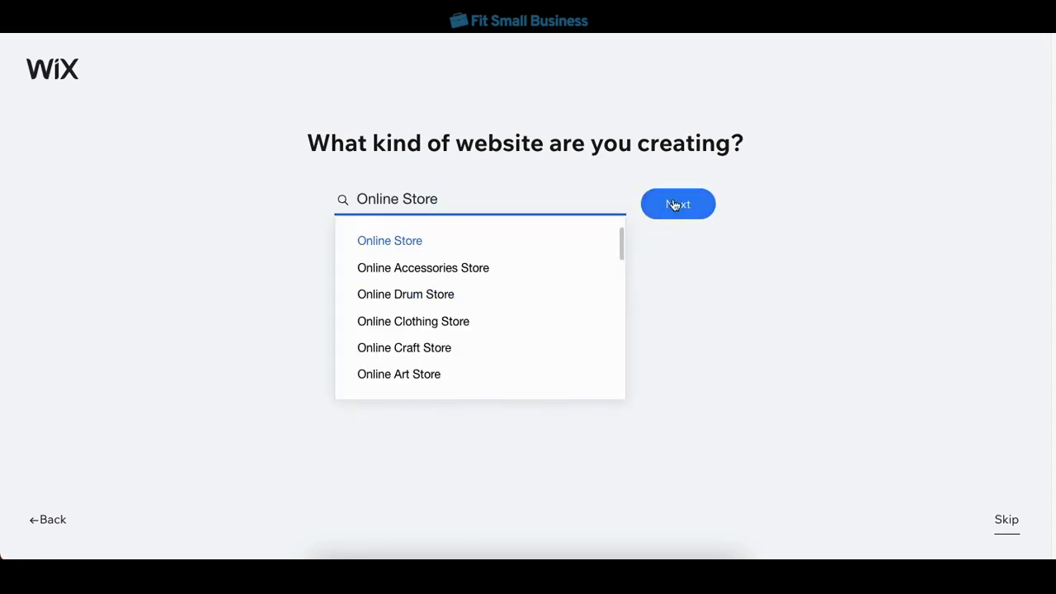
pyautogui.click(674, 205)
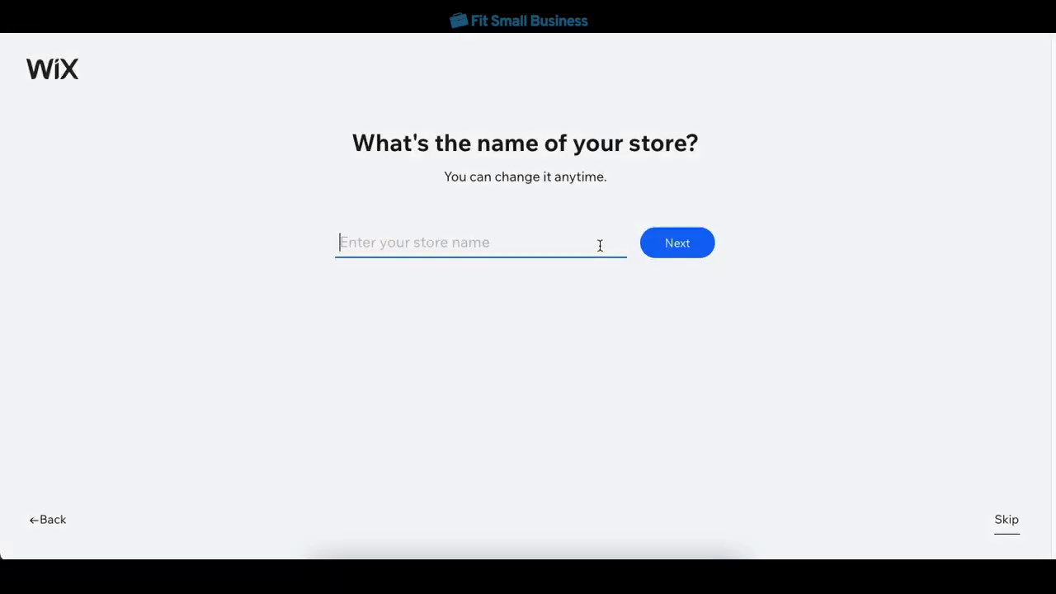
pyautogui.write('My Flower Store')
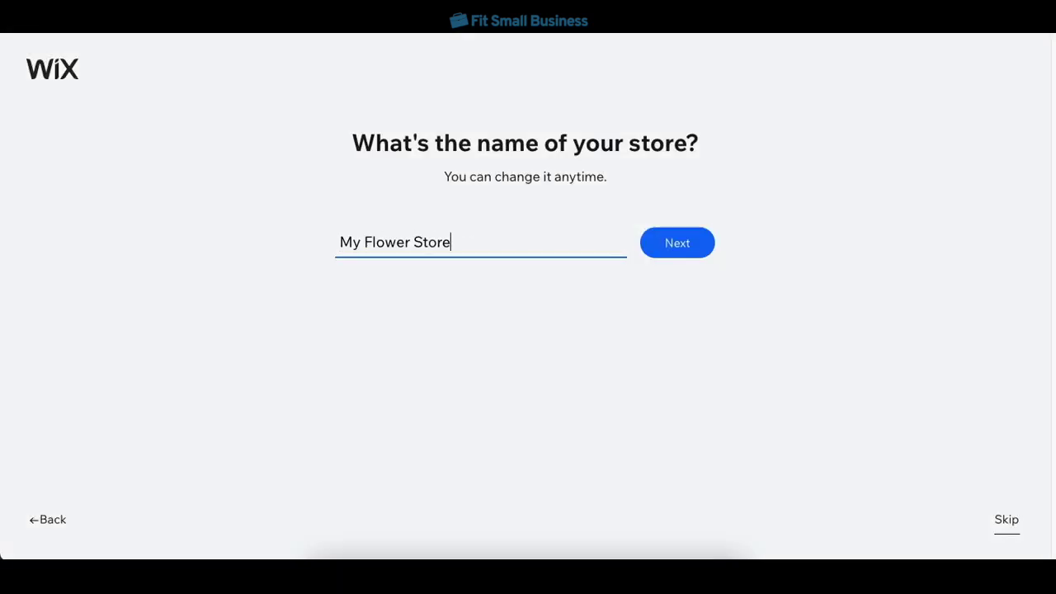
pyautogui.click(666, 237)
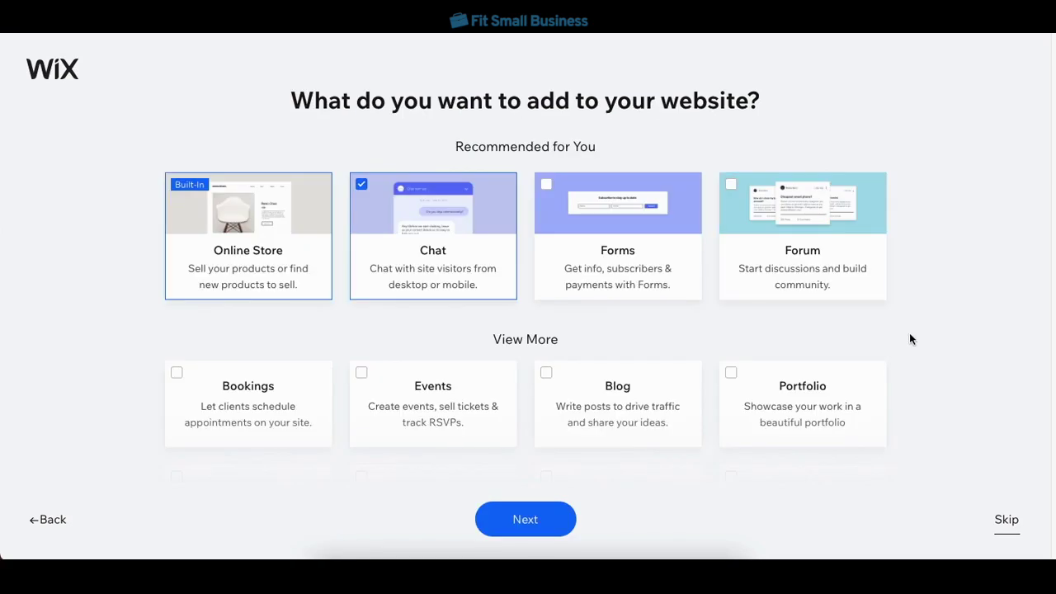
# Add Forms, Bookings and Portfolio to the site's features and finish setup
pyautogui.scroll(-1, 942, 327)
pyautogui.click(618, 206)
pyautogui.click(302, 371)
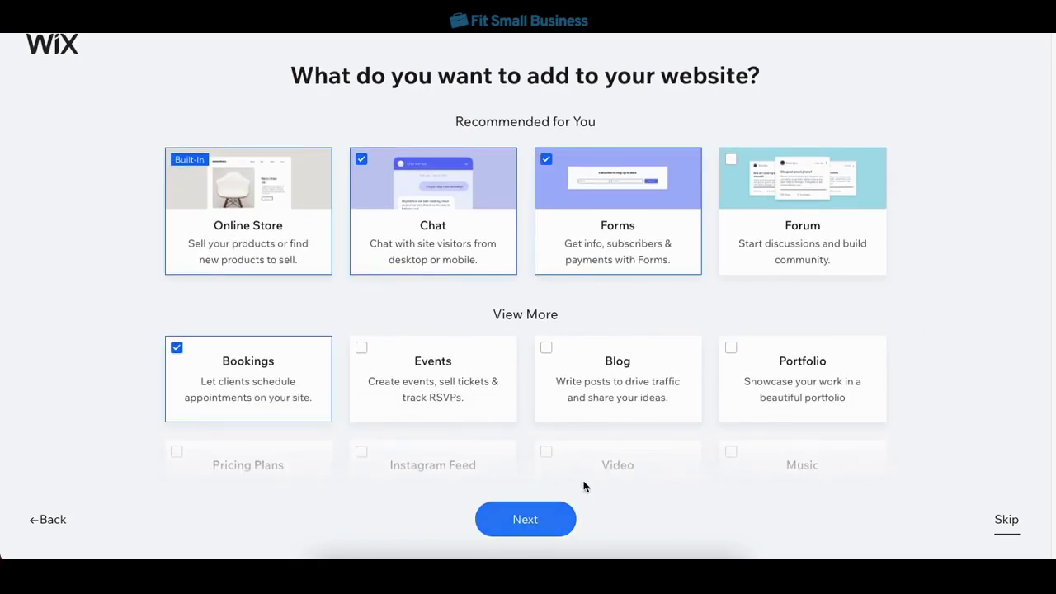
pyautogui.click(743, 393)
pyautogui.click(538, 528)
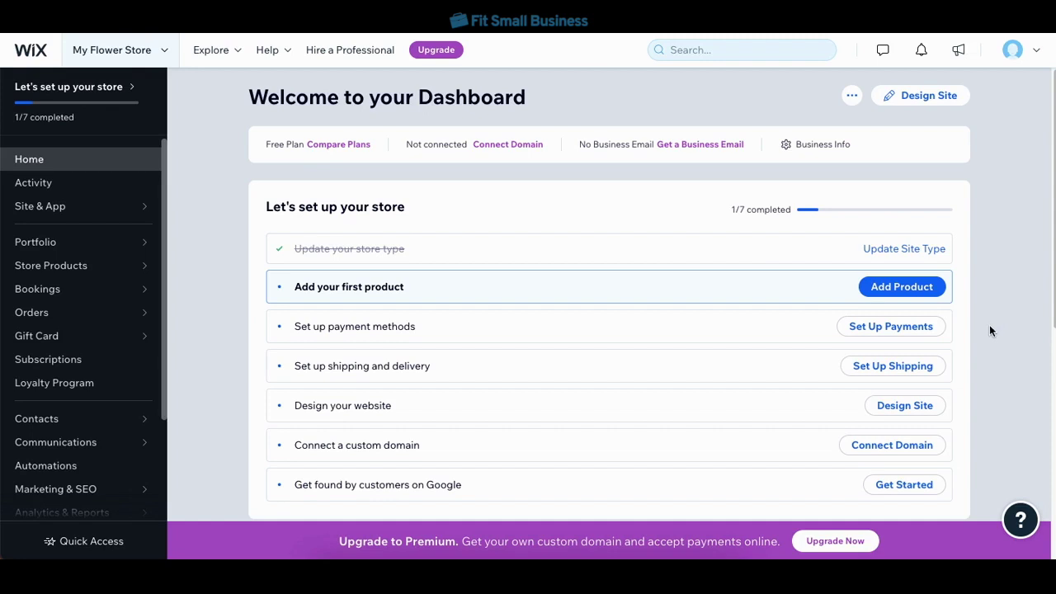
# Open the first product in the Products list and save it
pyautogui.click(896, 287)
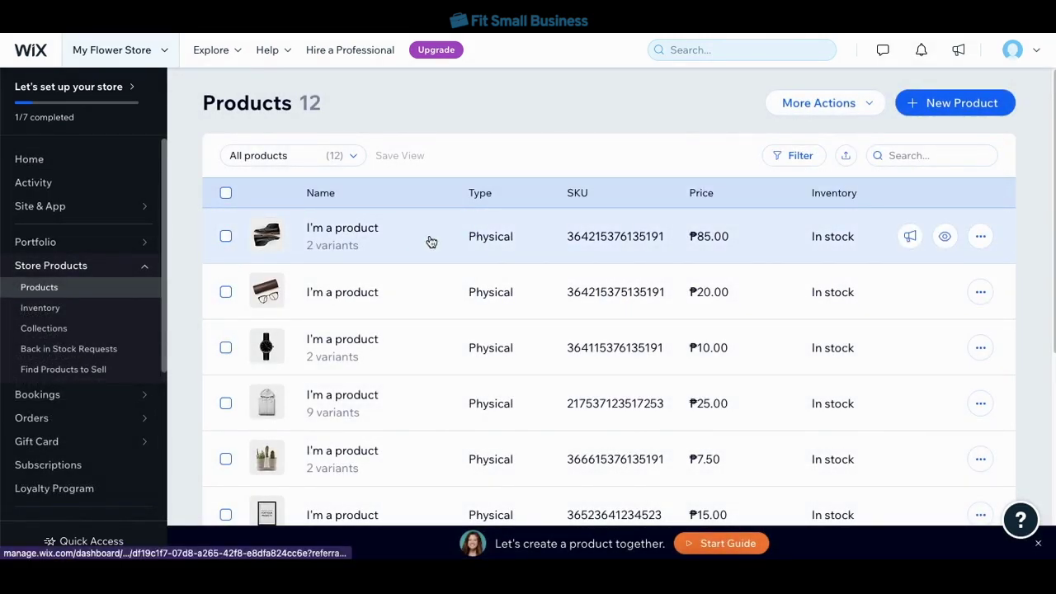
pyautogui.click(431, 240)
pyautogui.scroll(-5, 752, 335)
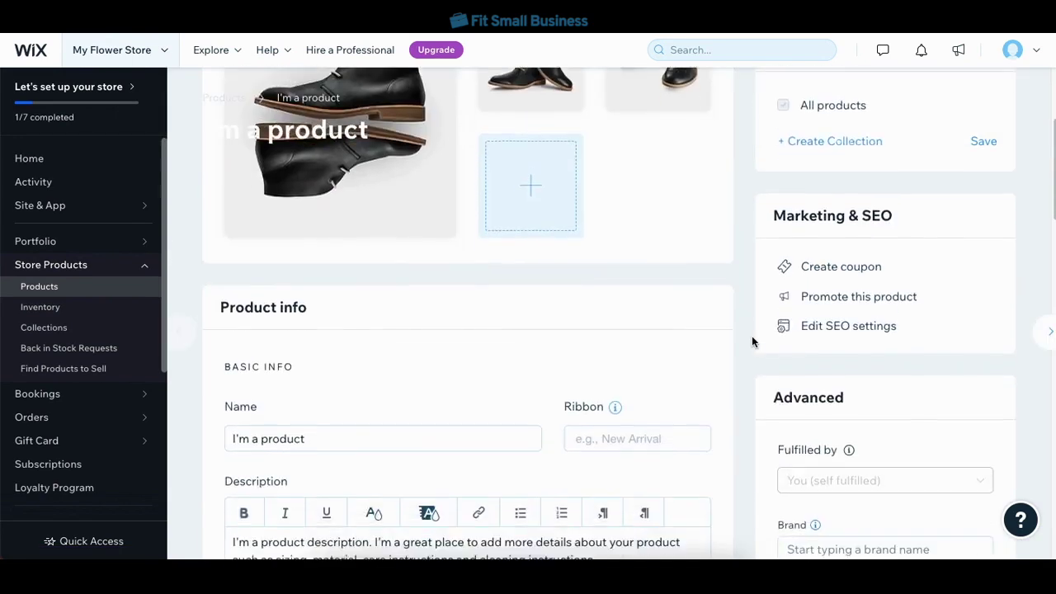
pyautogui.scroll(-2, 751, 336)
pyautogui.click(981, 142)
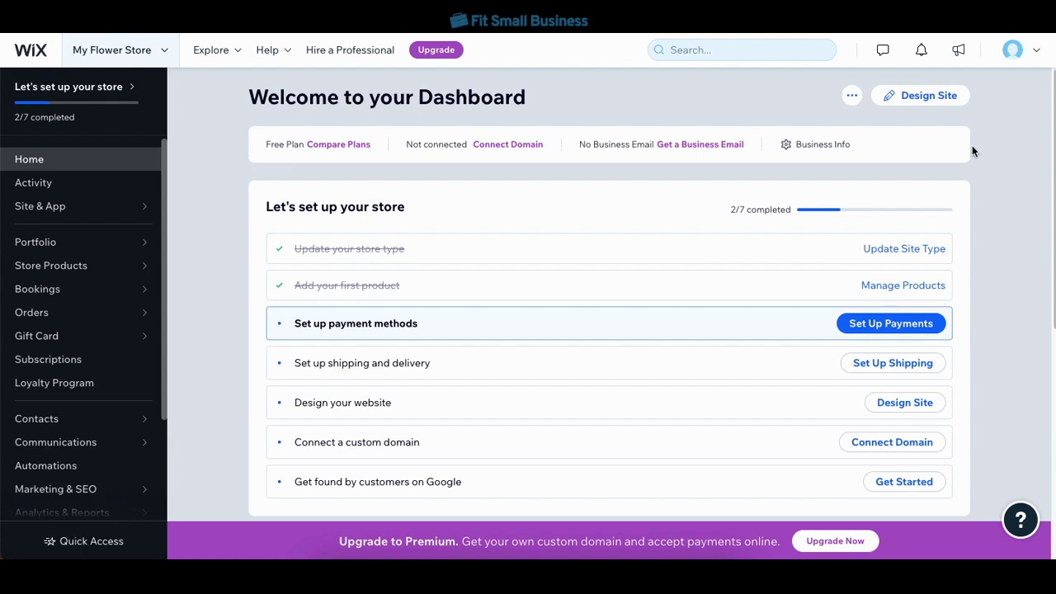
# Use Design Site on the dashboard to reach the online store template gallery
pyautogui.click(926, 96)
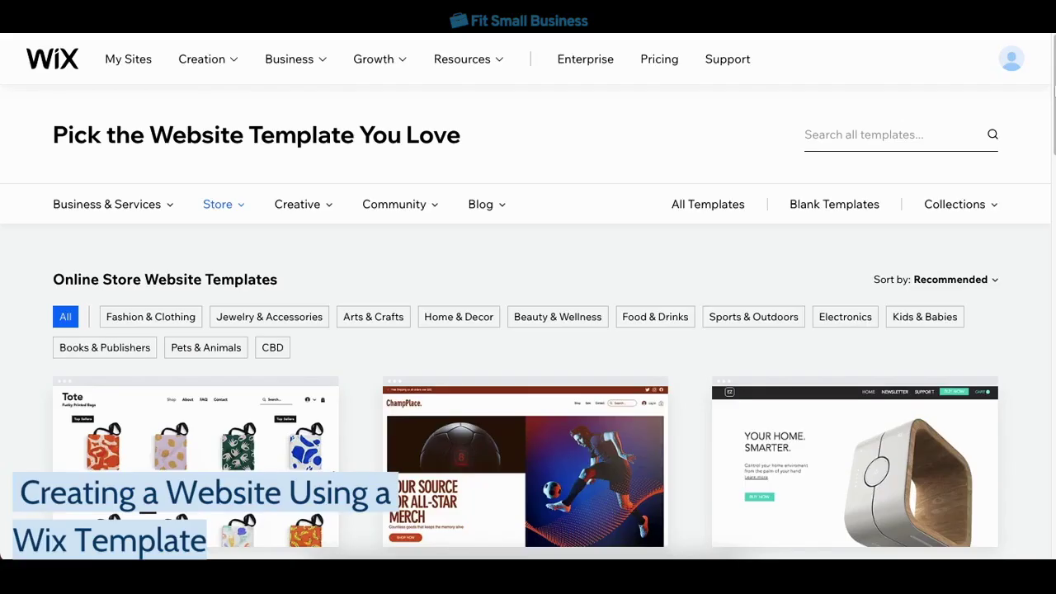
# Find the Plant Store template in the gallery and choose to edit it
pyautogui.scroll(-4, 528, 313)
pyautogui.scroll(-3, 528, 314)
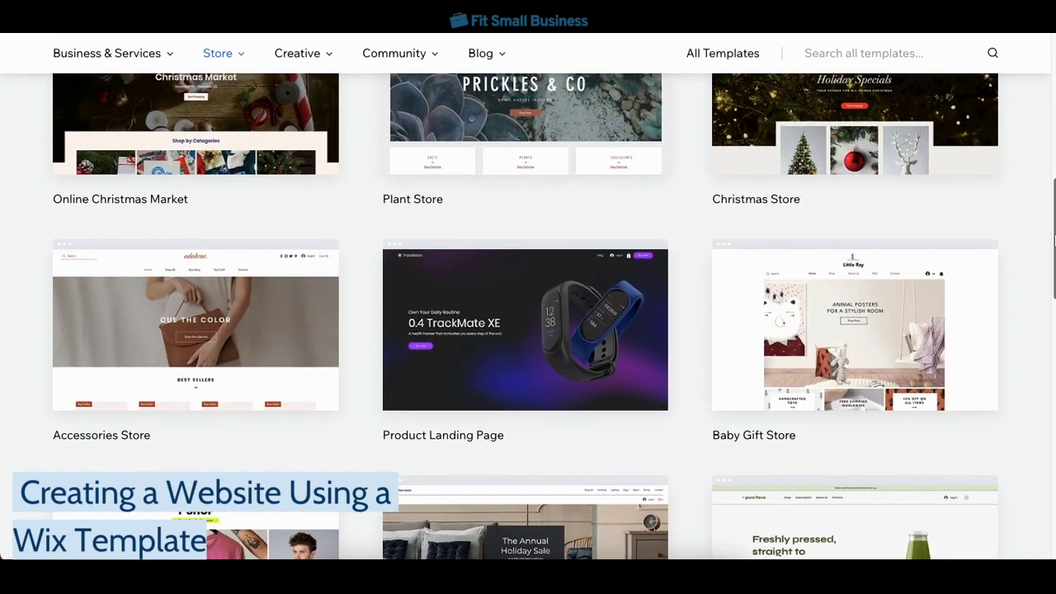
pyautogui.scroll(2, 528, 313)
pyautogui.moveTo(573, 212)
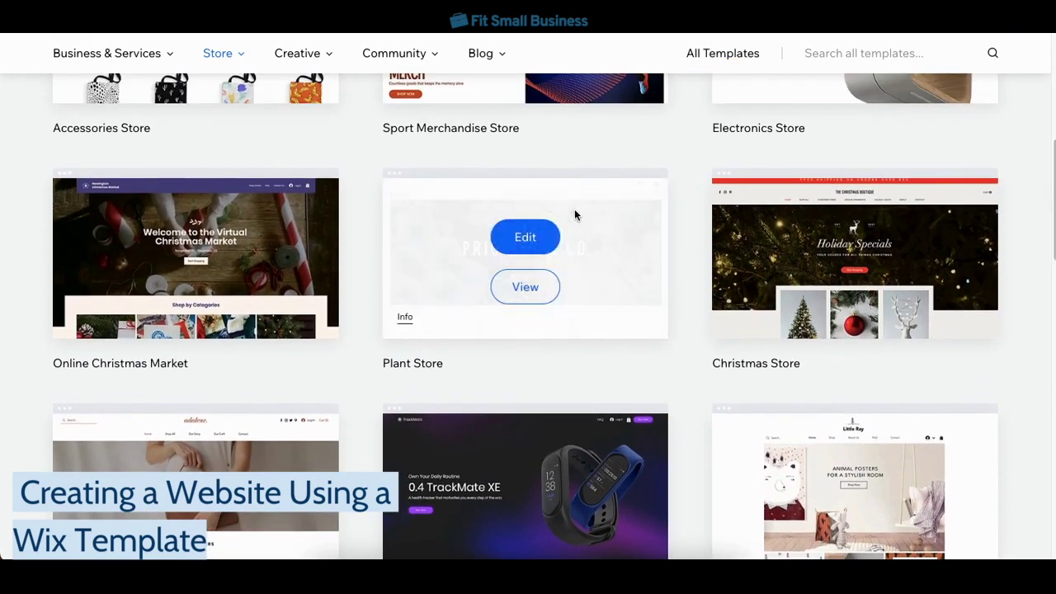
pyautogui.click(528, 238)
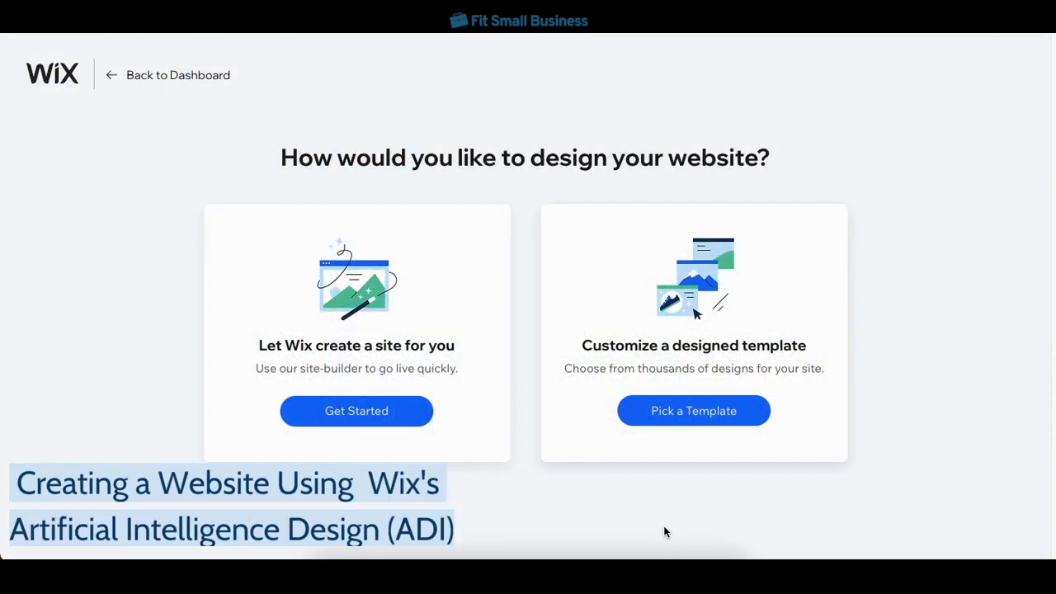
# Let Wix create the site and enter the business name 'My flower store'
pyautogui.click(371, 410)
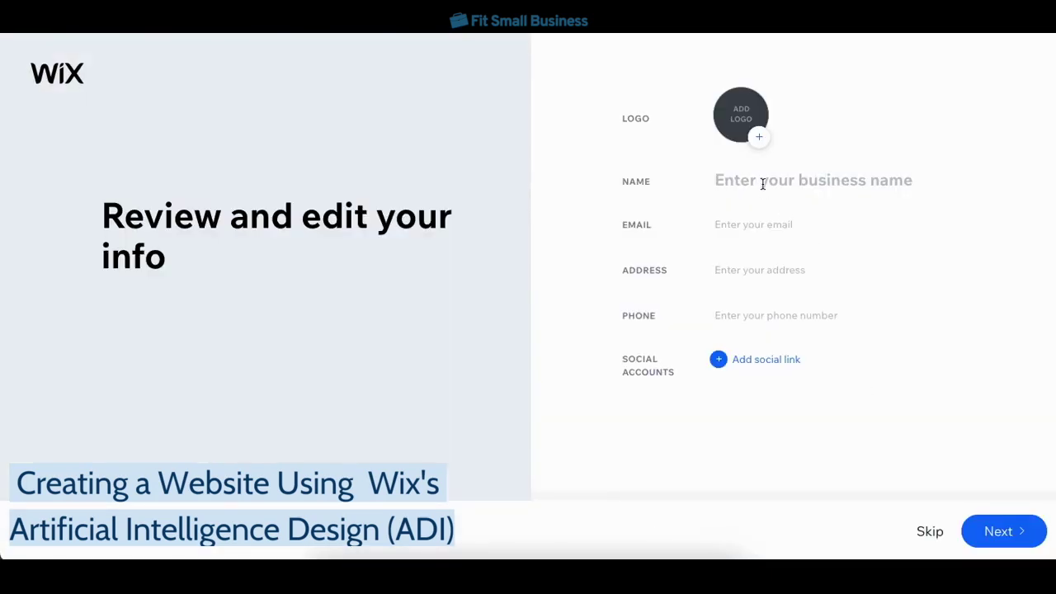
pyautogui.click(762, 182)
pyautogui.write('My flower store')
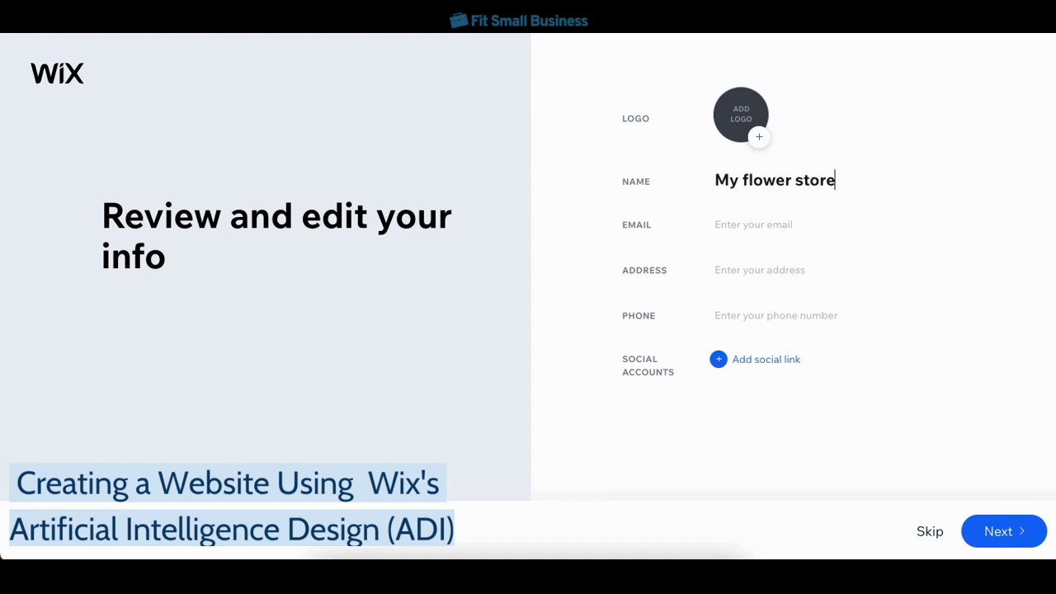
pyautogui.click(989, 526)
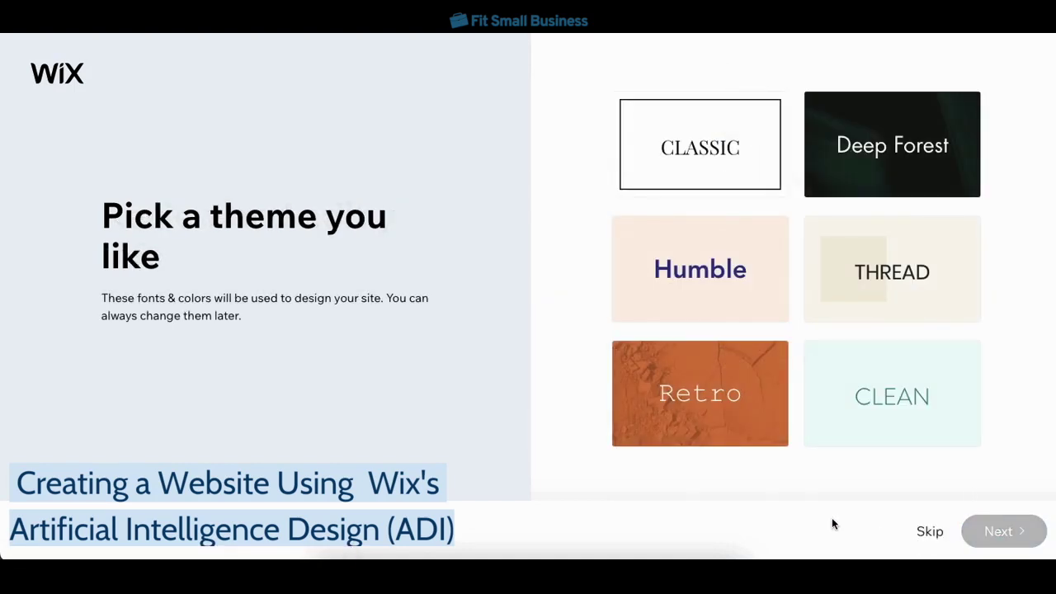
# Pick the Thread theme and the third homepage layout, then open the site in the Editor
pyautogui.click(877, 266)
pyautogui.click(1014, 534)
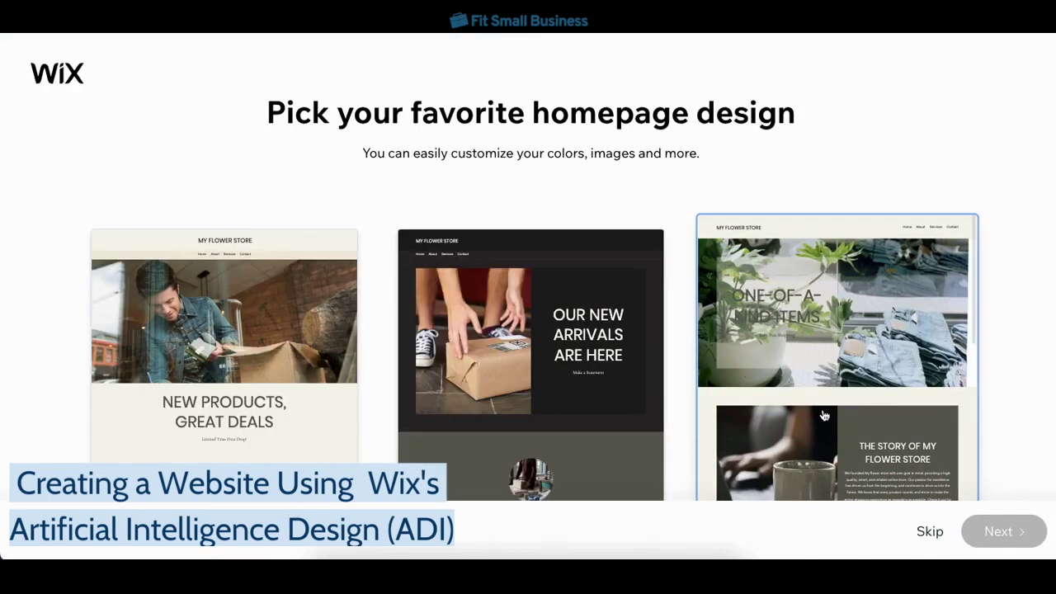
pyautogui.click(872, 342)
pyautogui.click(983, 535)
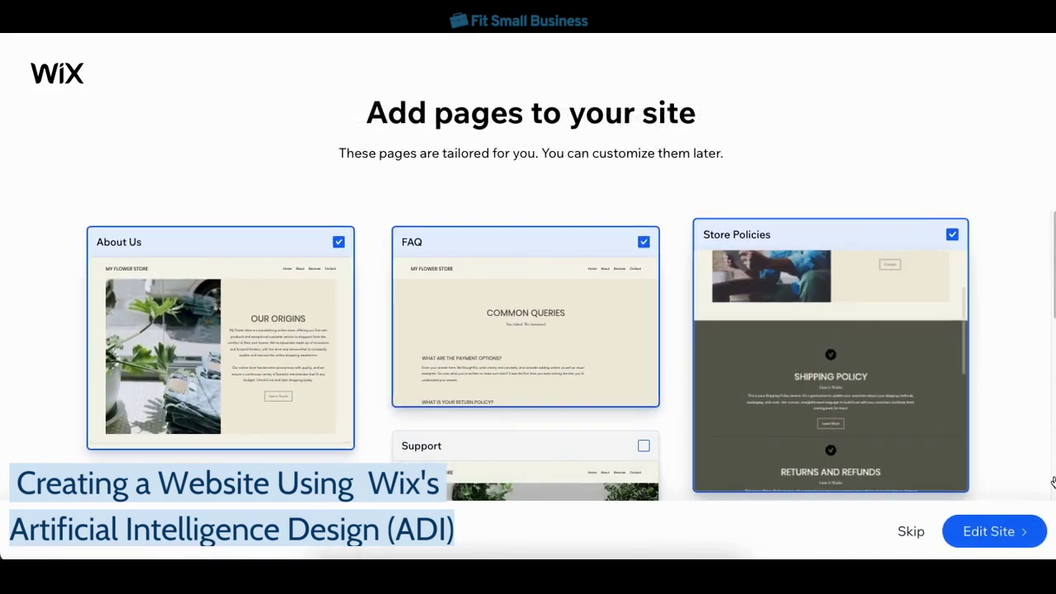
pyautogui.click(1008, 532)
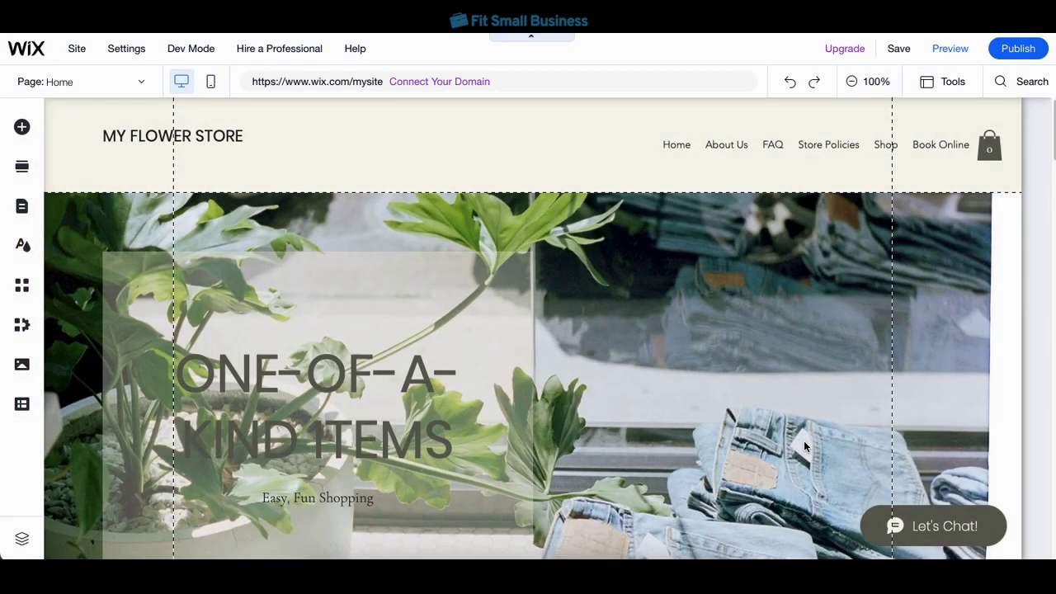
pyautogui.scroll(-3, 805, 446)
pyautogui.scroll(-5, 805, 447)
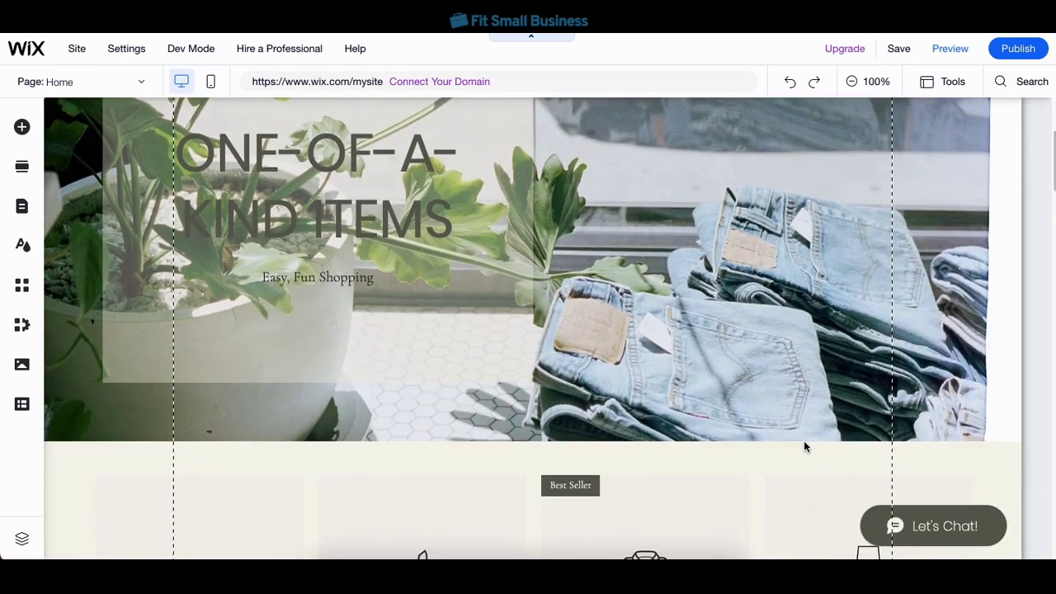
pyautogui.scroll(-3, 805, 446)
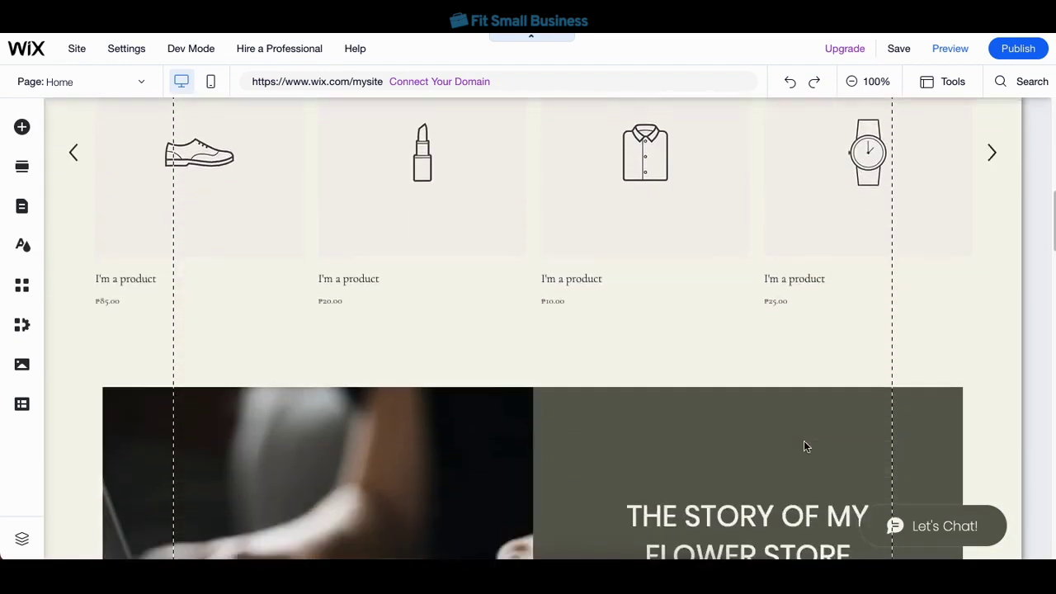
pyautogui.scroll(-5, 804, 446)
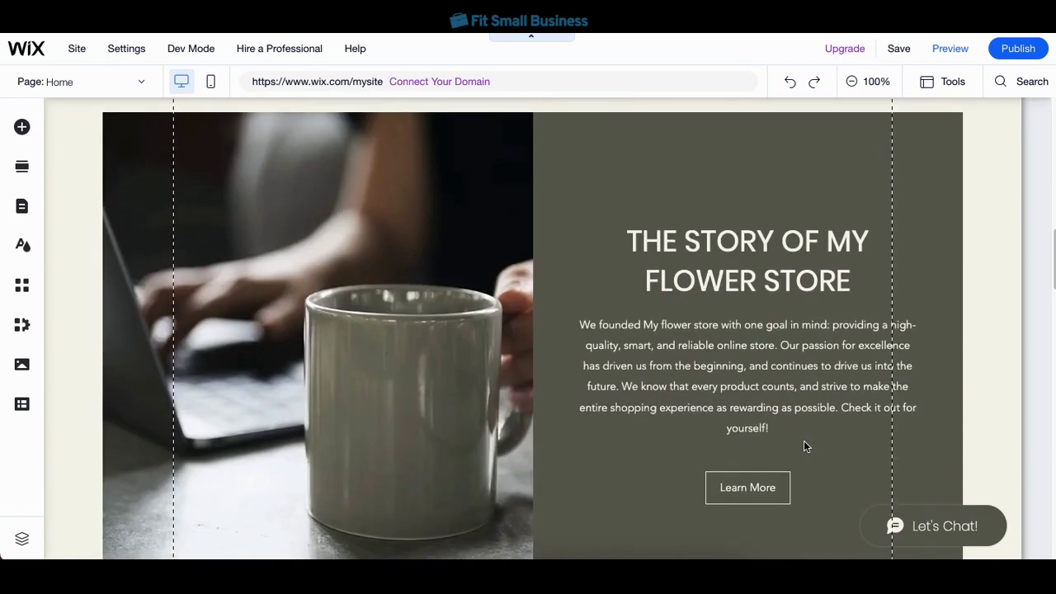
pyautogui.scroll(12, 805, 446)
pyautogui.scroll(1, 804, 446)
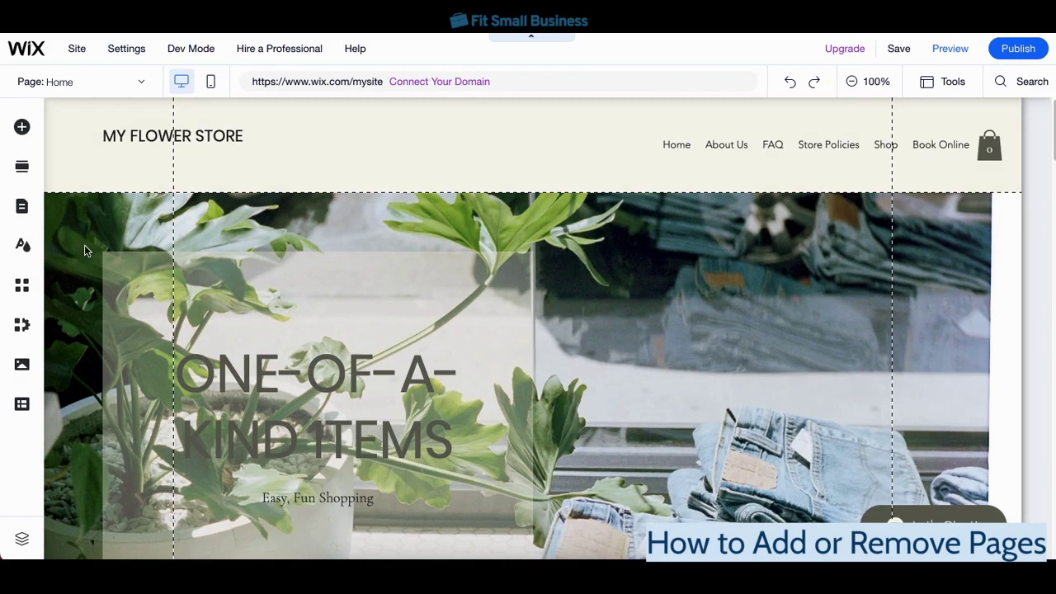
# Add a Profile about-page named 'Company overview' from Pages & Menu
pyautogui.click(22, 208)
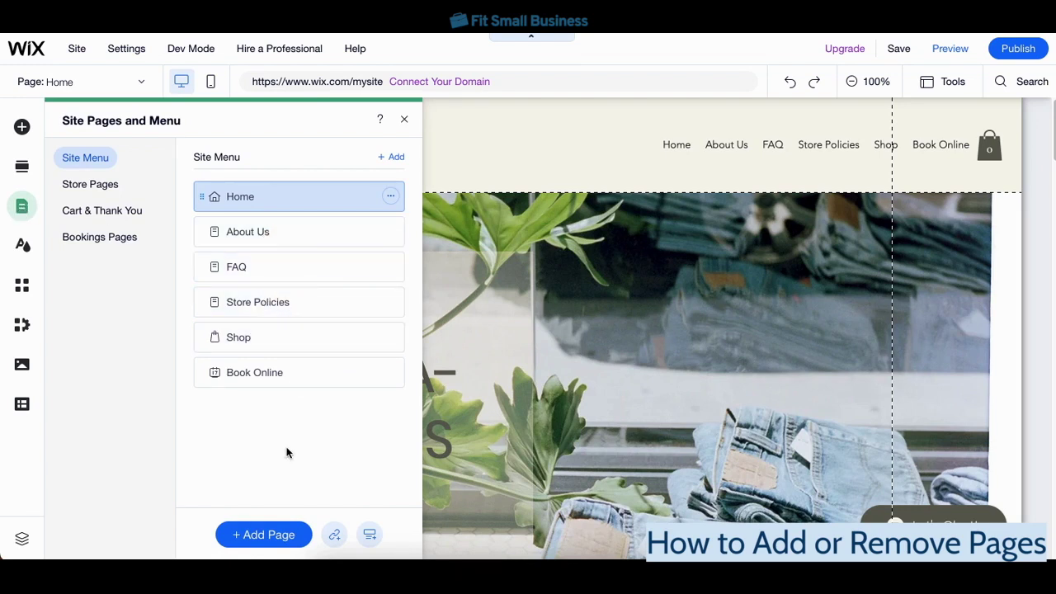
pyautogui.click(281, 538)
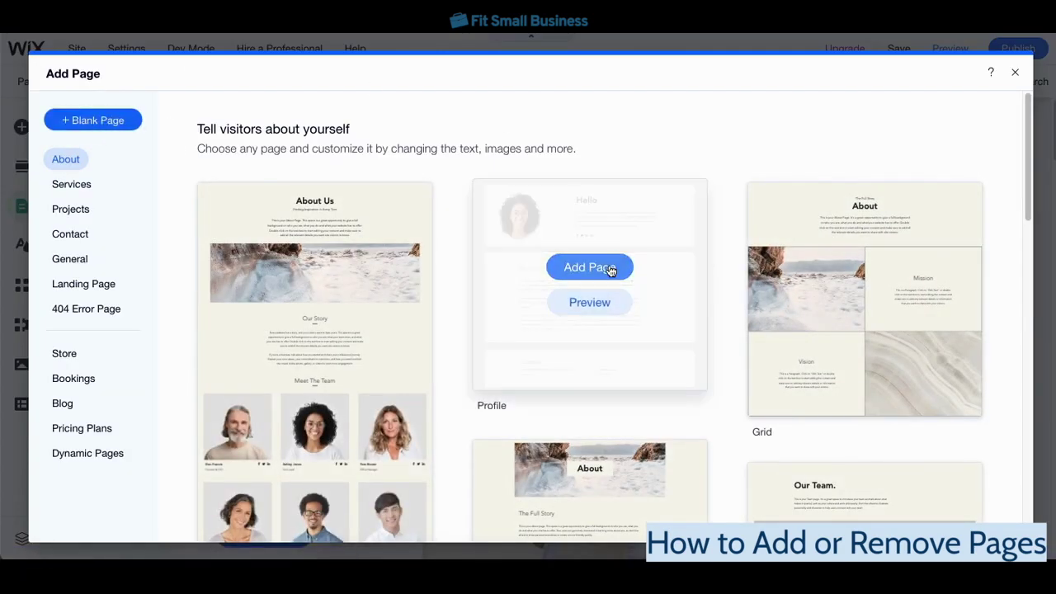
pyautogui.click(608, 269)
pyautogui.write('Comp')
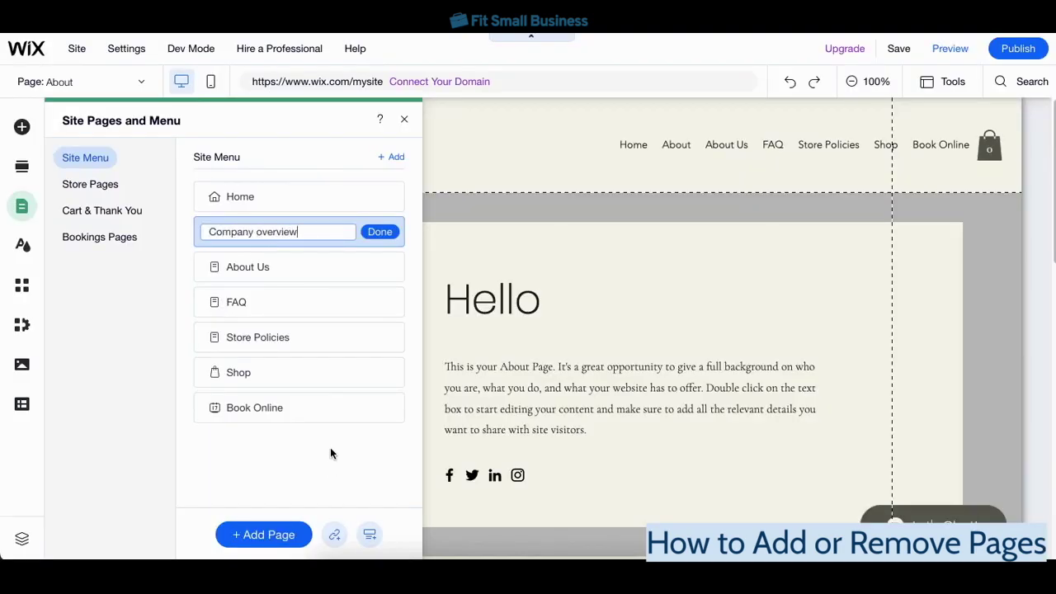
pyautogui.write('any overview')
pyautogui.press('Return')
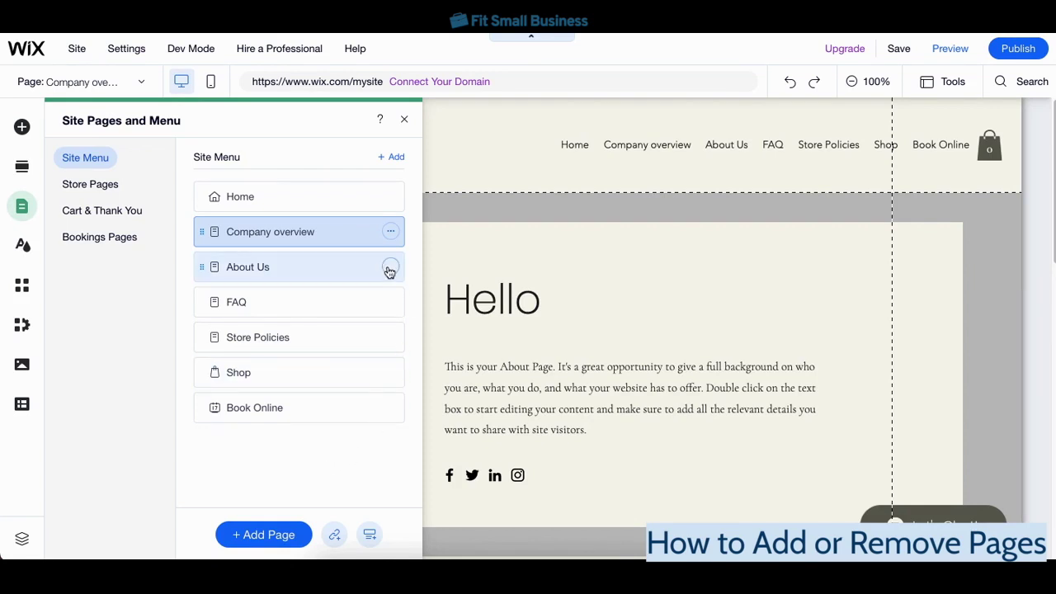
# Delete About Us, move Company overview below FAQ, and nest Store Policies under it
pyautogui.click(389, 267)
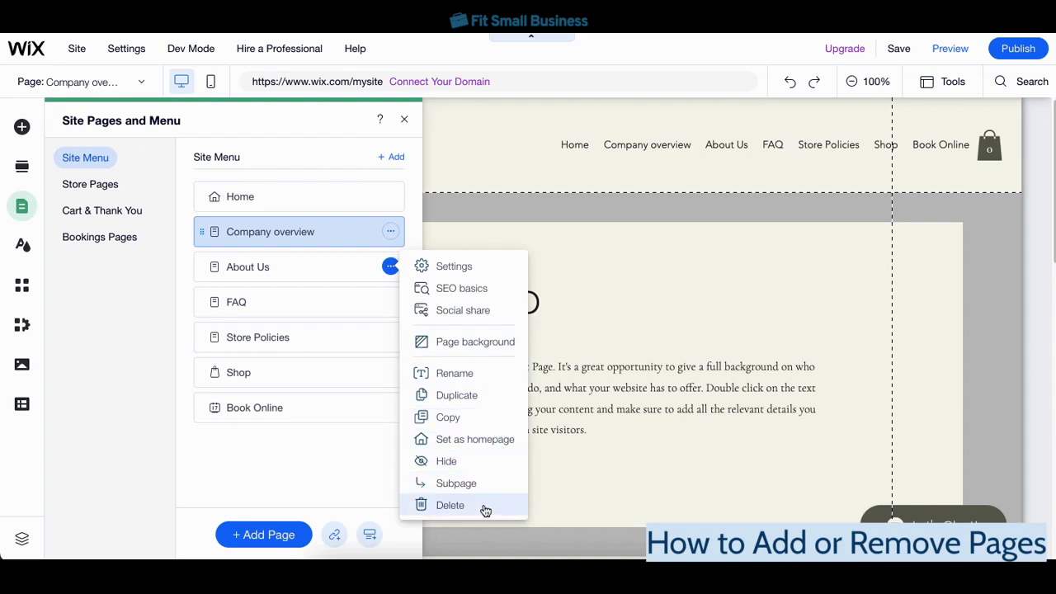
pyautogui.click(450, 504)
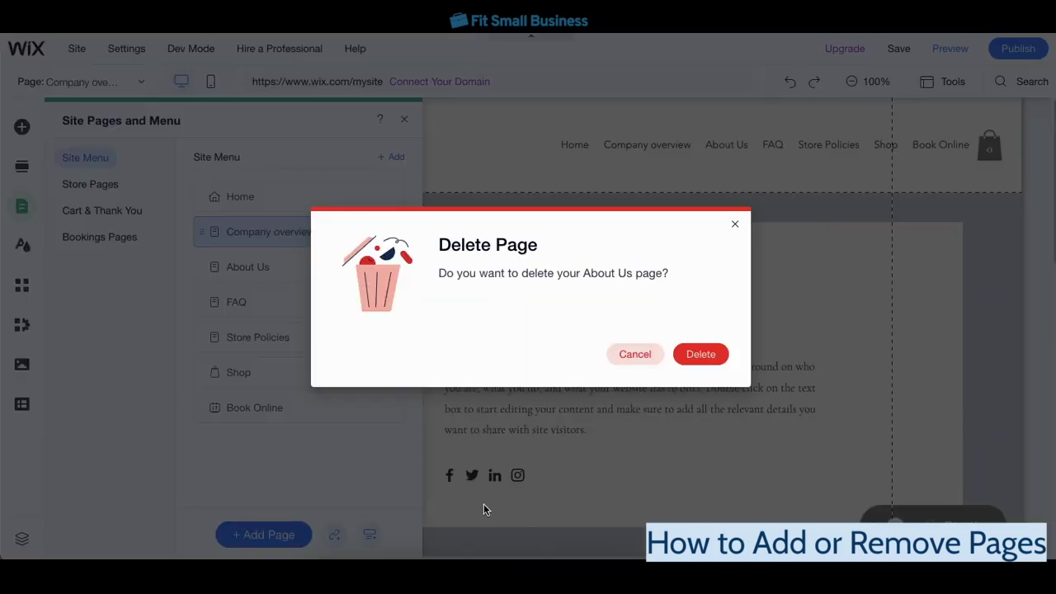
pyautogui.click(684, 356)
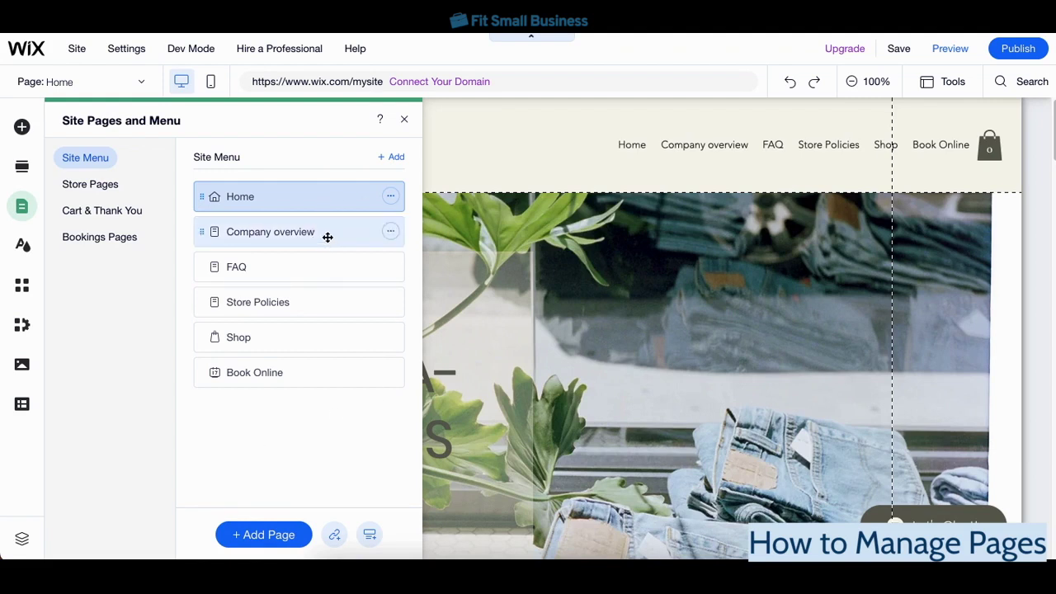
pyautogui.moveTo(325, 233); pyautogui.dragTo(328, 276)
pyautogui.click(327, 276)
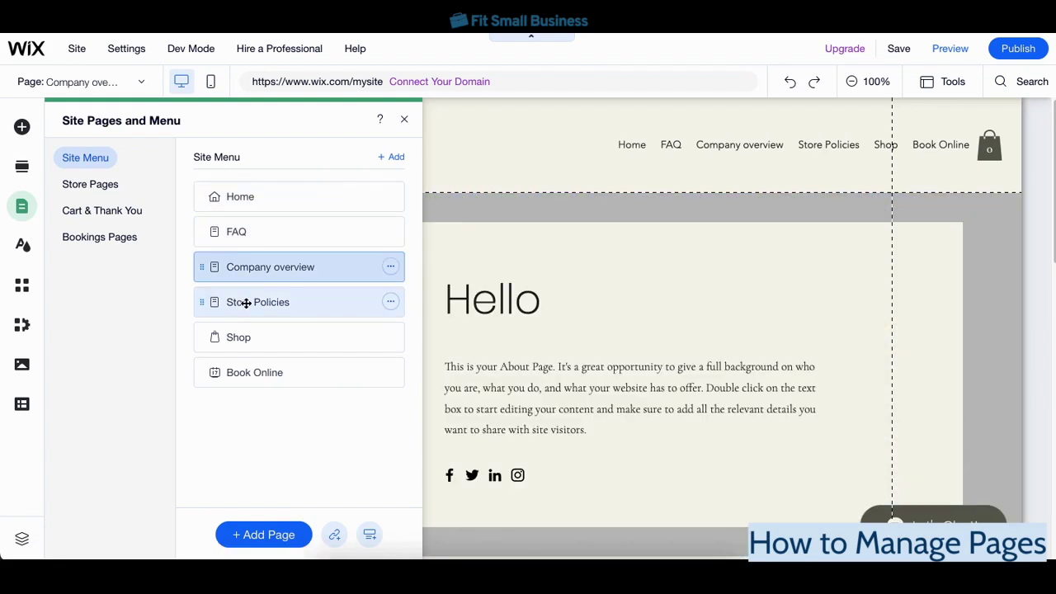
pyautogui.moveTo(246, 303); pyautogui.dragTo(281, 302)
pyautogui.click(283, 302)
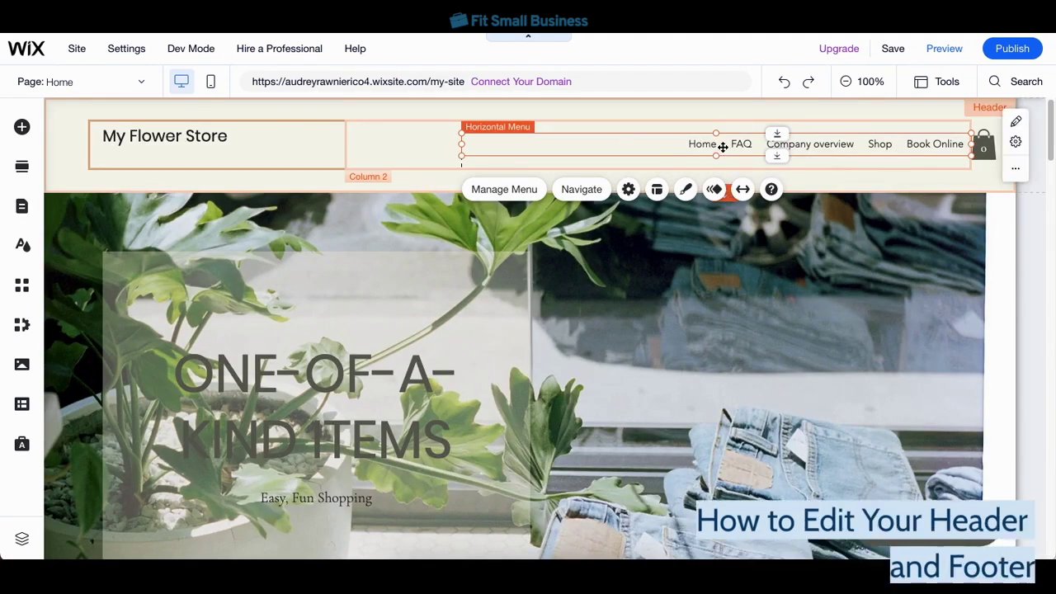
# Shift the header menu left and rename the site title to 'ABC's Flower Shop'
pyautogui.moveTo(720, 146); pyautogui.dragTo(665, 146)
pyautogui.click(182, 137)
pyautogui.doubleClick(181, 137)
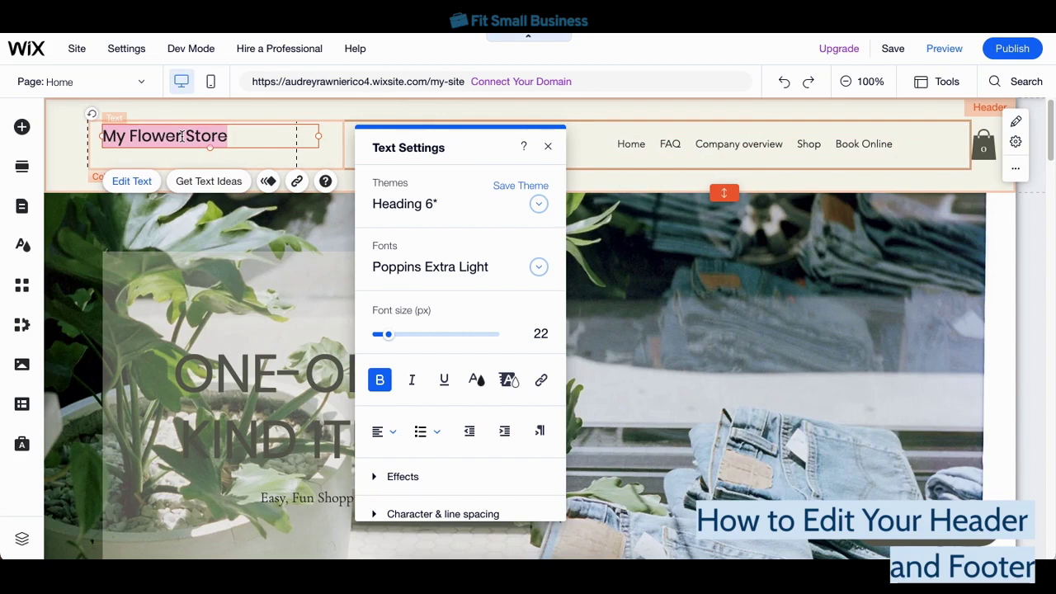
pyautogui.write("ABC's Flower Shop")
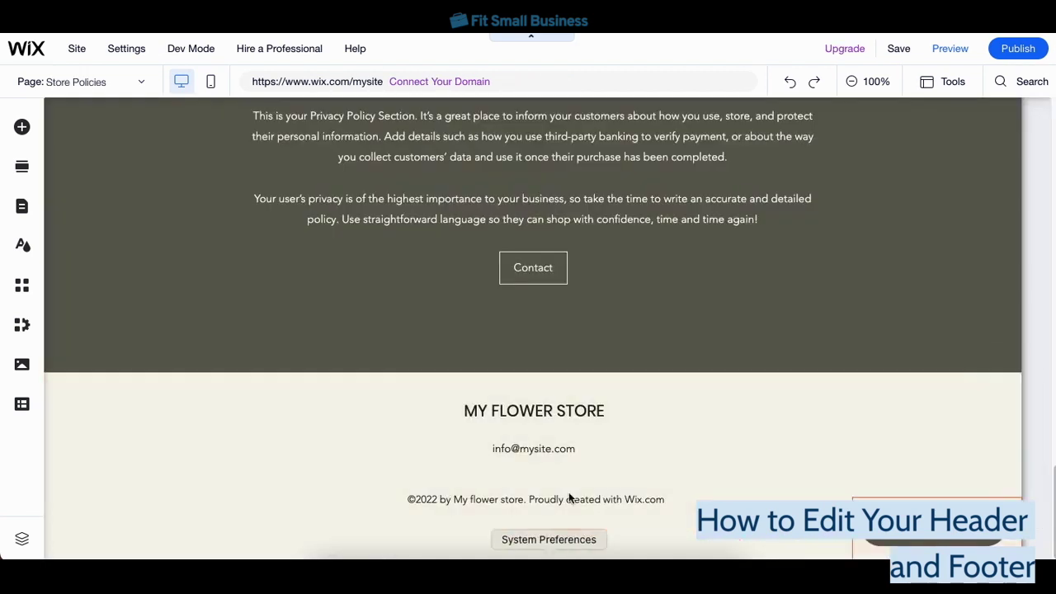
# Replace the footer email text with a street address and widen it onto one line
pyautogui.click(551, 451)
pyautogui.click(551, 451)
pyautogui.doubleClick(551, 451)
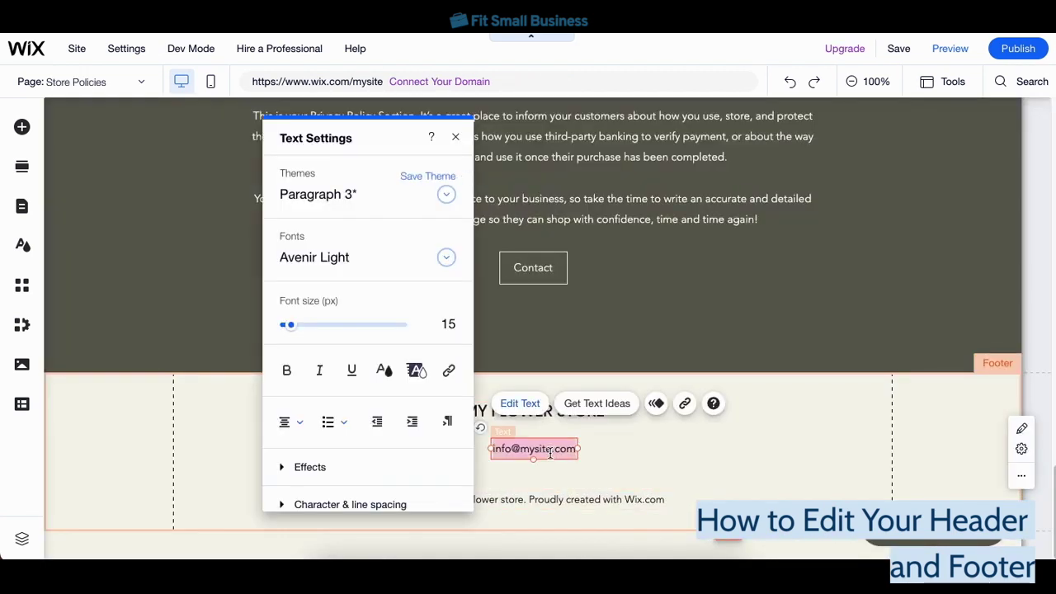
pyautogui.write('M23 Street, An')
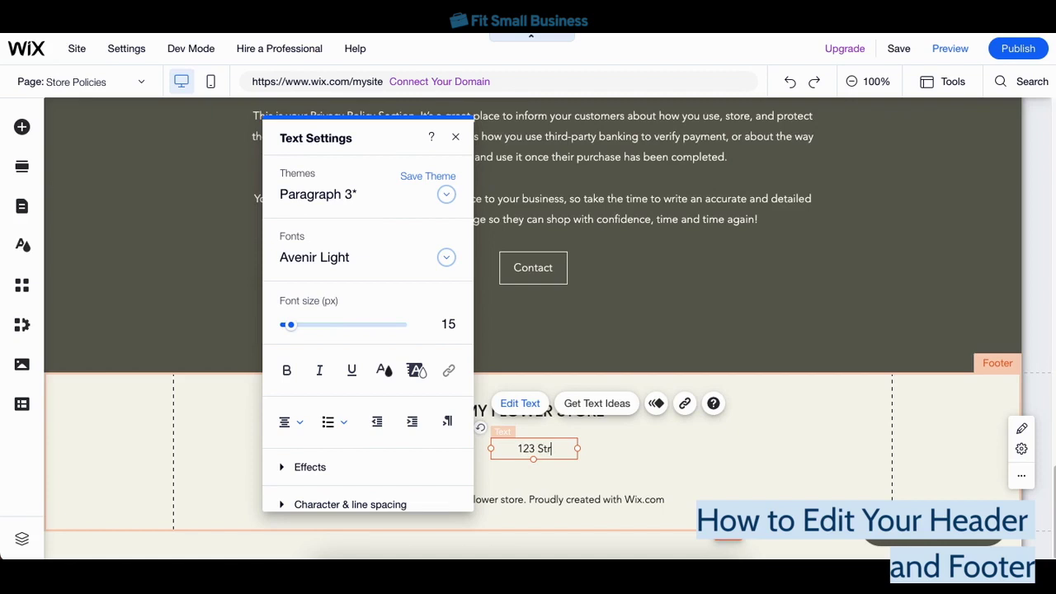
pyautogui.write('y City, USA')
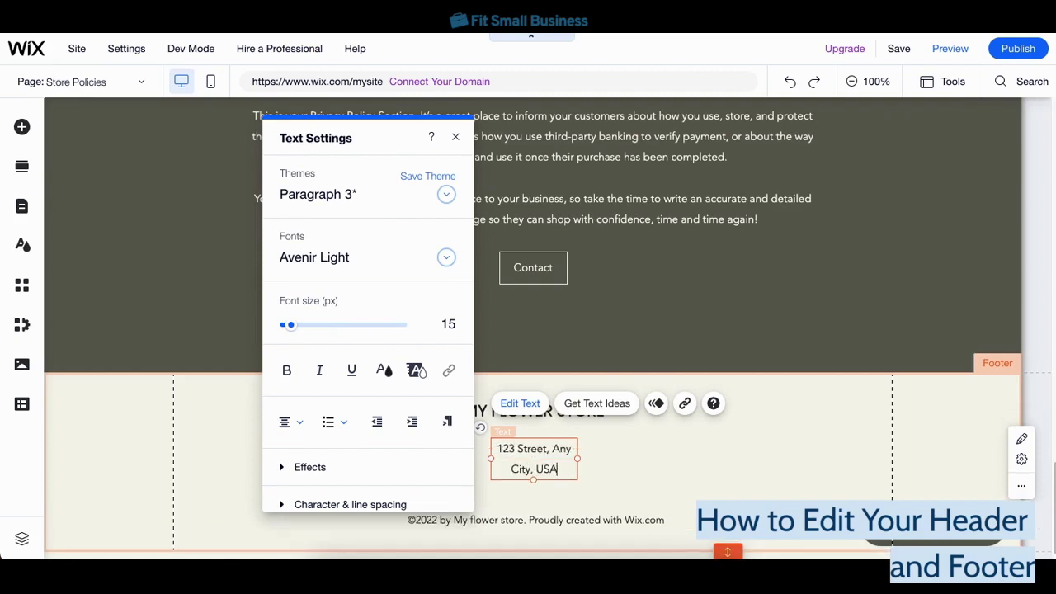
pyautogui.click(749, 453)
pyautogui.moveTo(578, 459); pyautogui.dragTo(635, 448)
pyautogui.moveTo(490, 459); pyautogui.dragTo(462, 449)
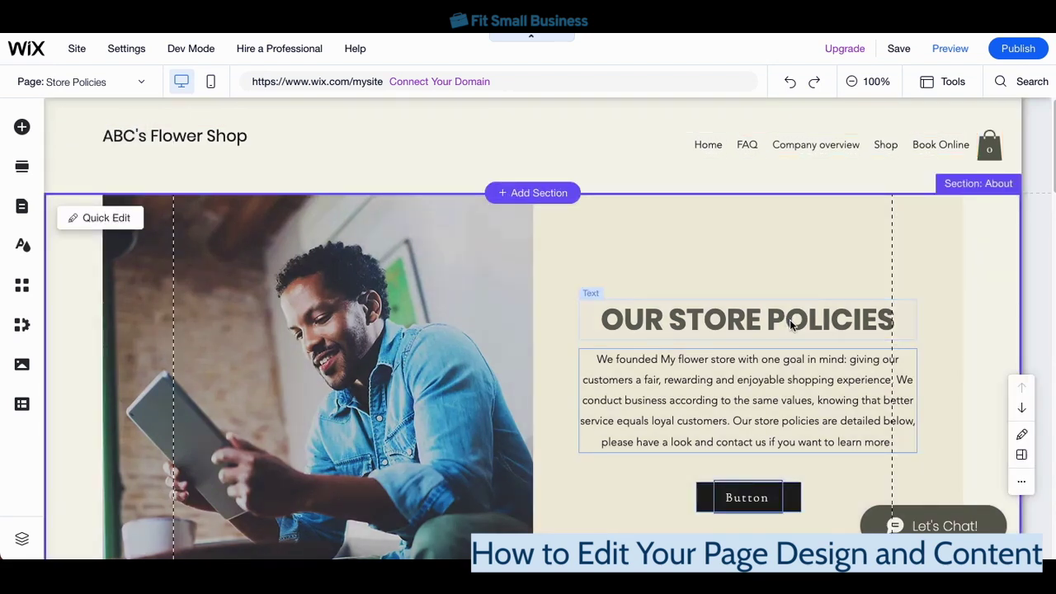
# Change the Store Policies heading to 'OUR STORY' in the Prompt font
pyautogui.doubleClick(787, 322)
pyautogui.press('BackSpace')
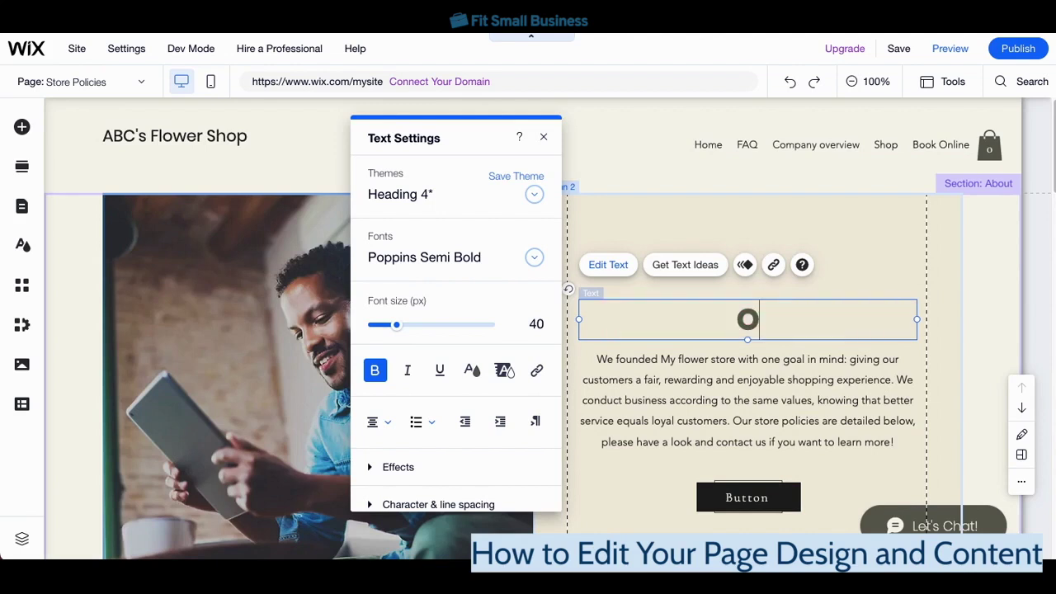
pyautogui.write('OUR STORY')
pyautogui.doubleClick(753, 324)
pyautogui.tripleClick(753, 324)
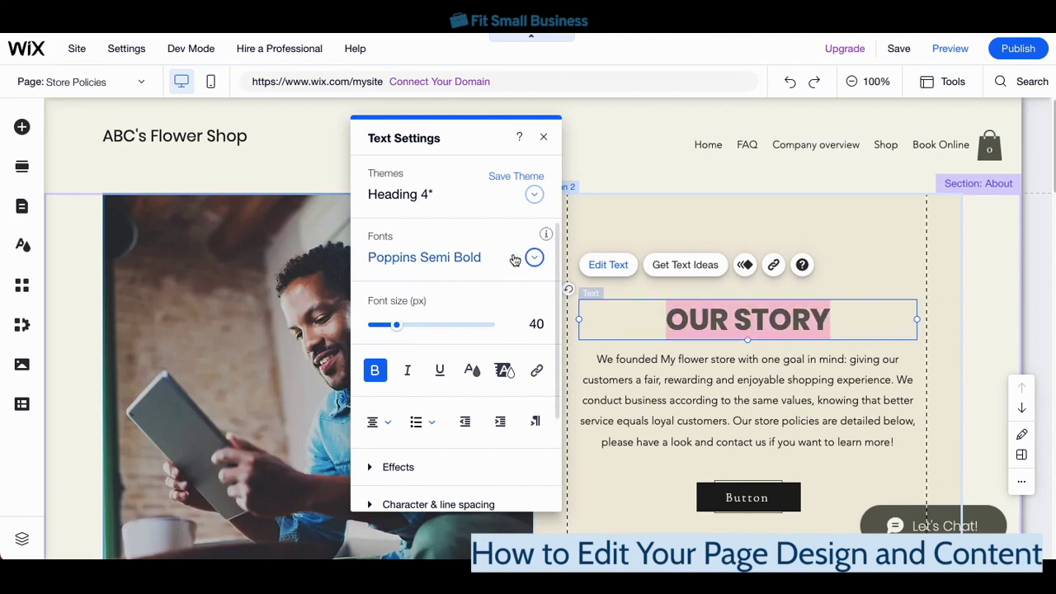
pyautogui.click(534, 256)
pyautogui.click(467, 333)
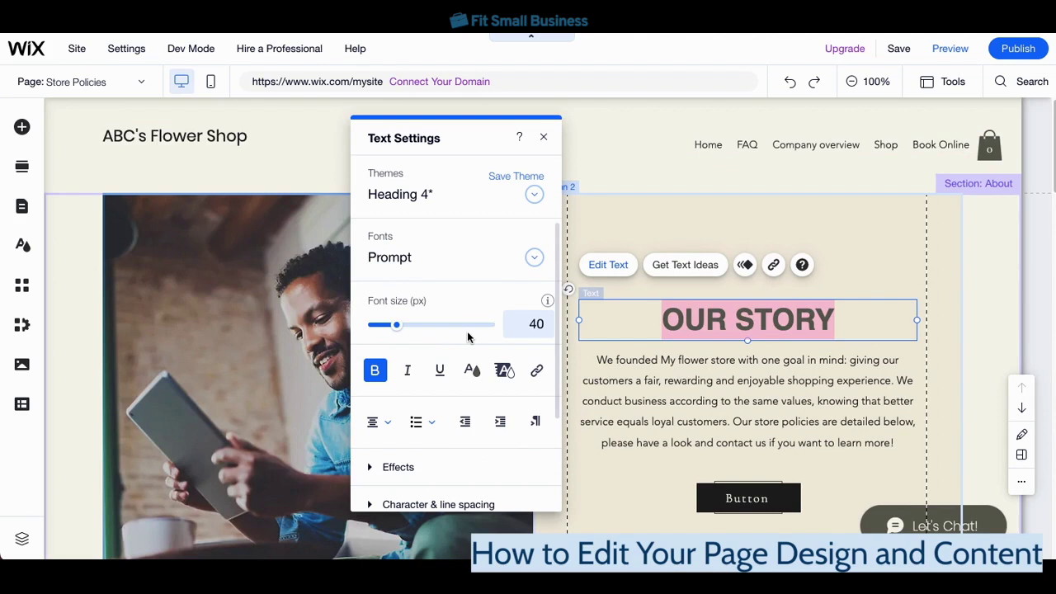
pyautogui.click(778, 411)
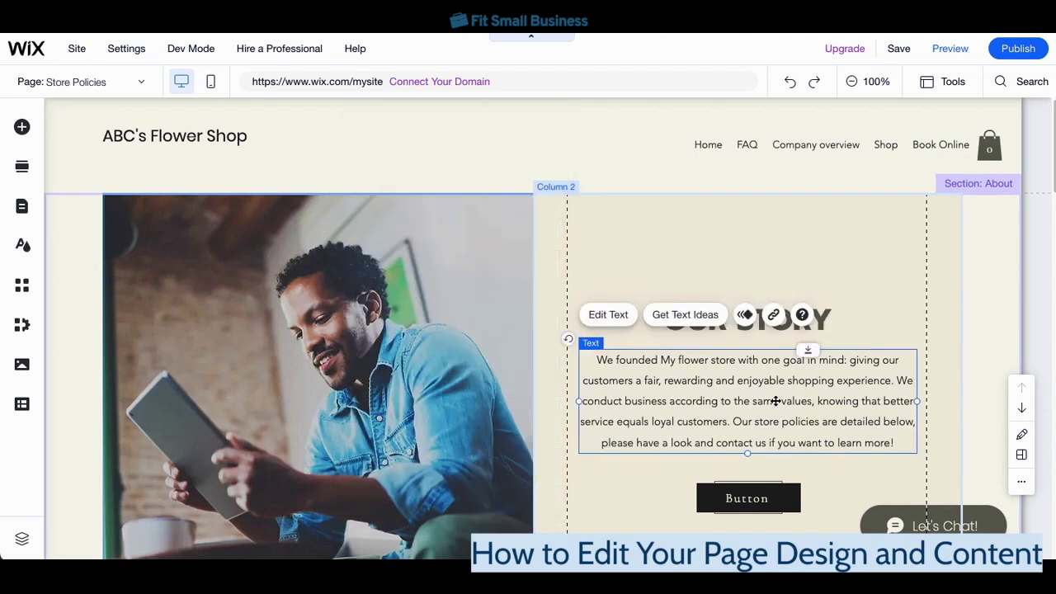
# Drag a dark View More button from the button elements below the Our Story paragraph
pyautogui.click(22, 126)
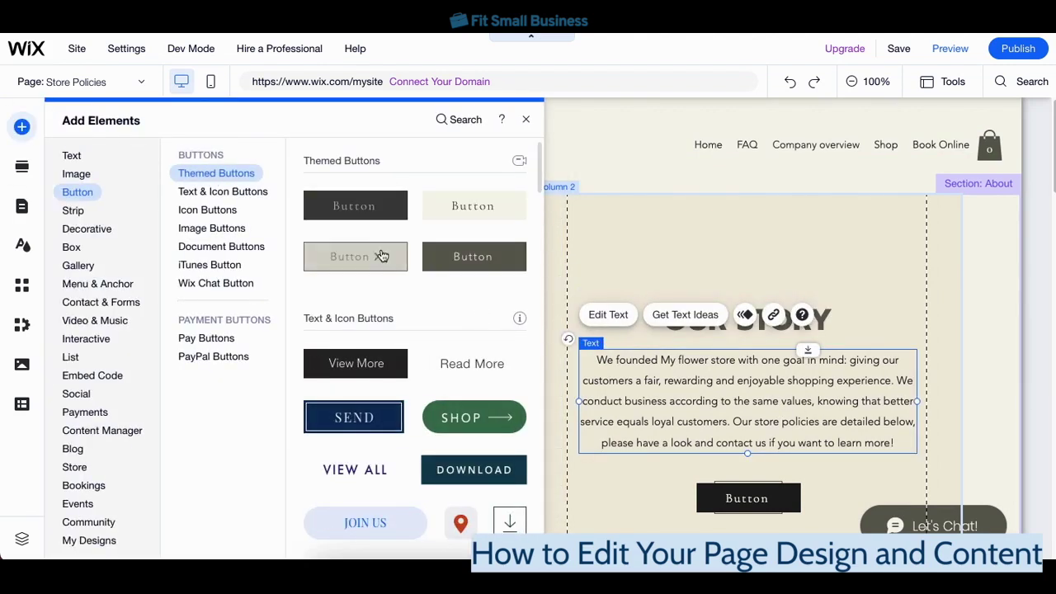
pyautogui.moveTo(341, 365); pyautogui.dragTo(629, 501)
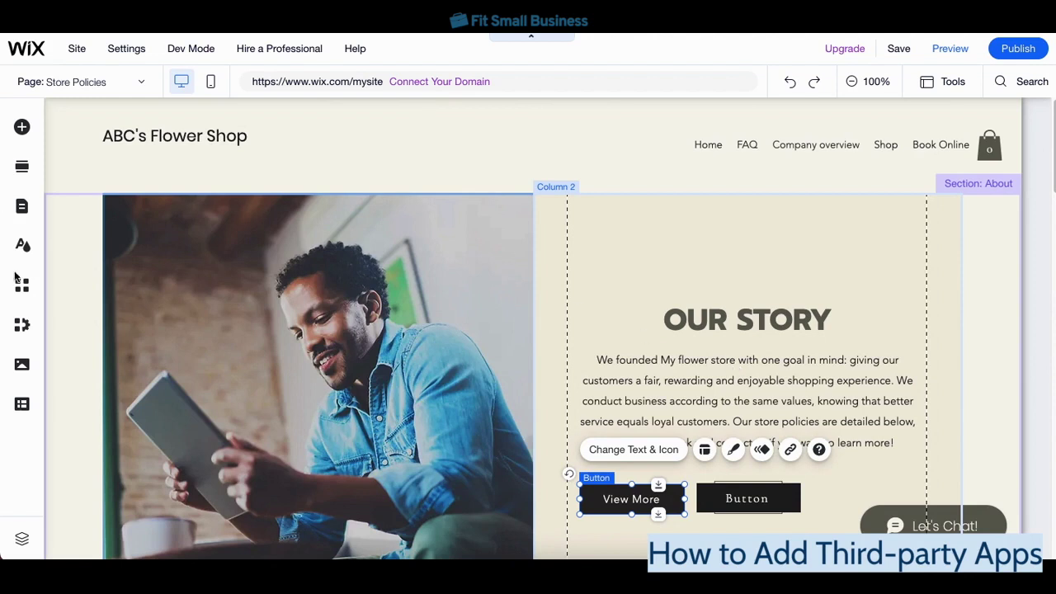
# Install the Social Media Icons app and drag its Facebook, Twitter and Instagram row above OUR STORY
pyautogui.click(22, 285)
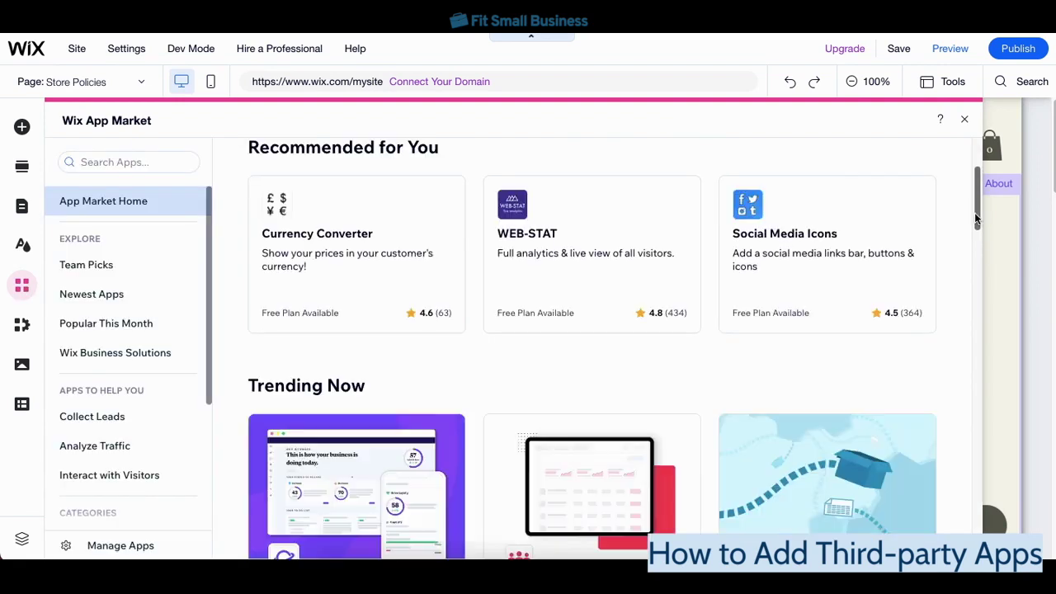
pyautogui.moveTo(974, 212); pyautogui.dragTo(978, 183)
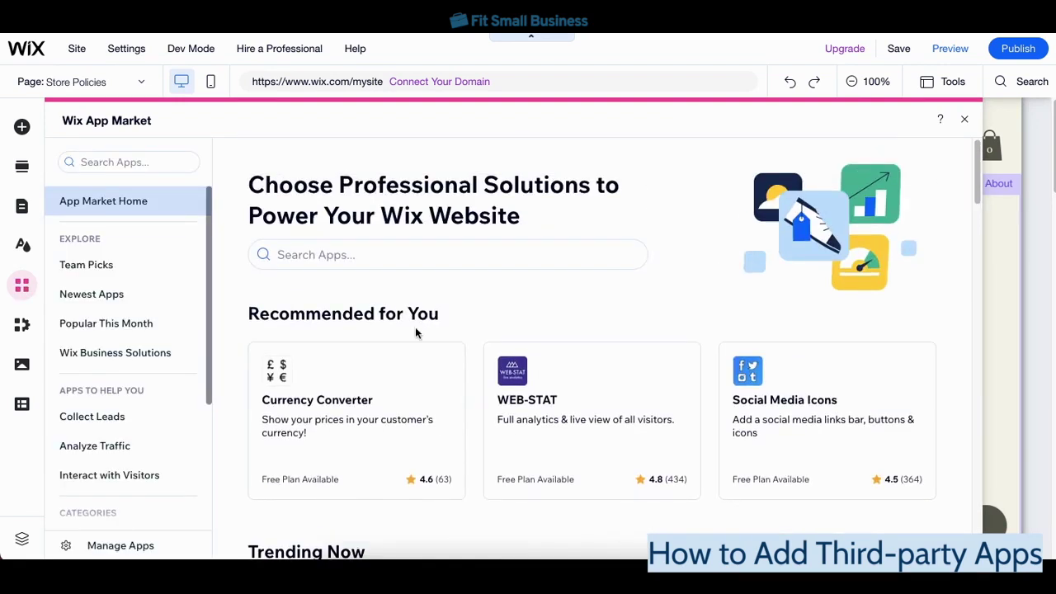
pyautogui.click(846, 420)
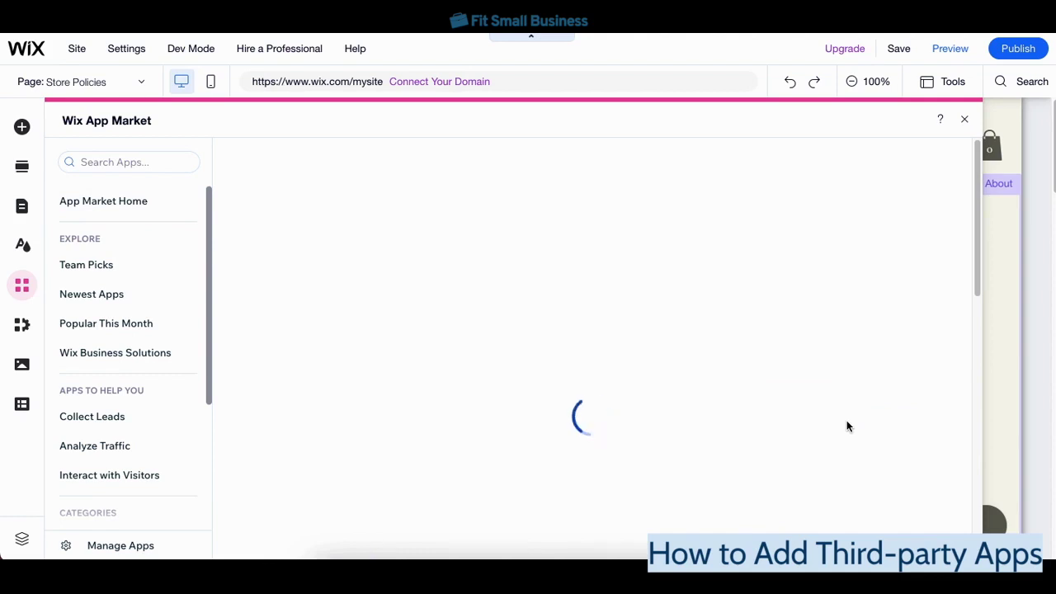
pyautogui.click(406, 401)
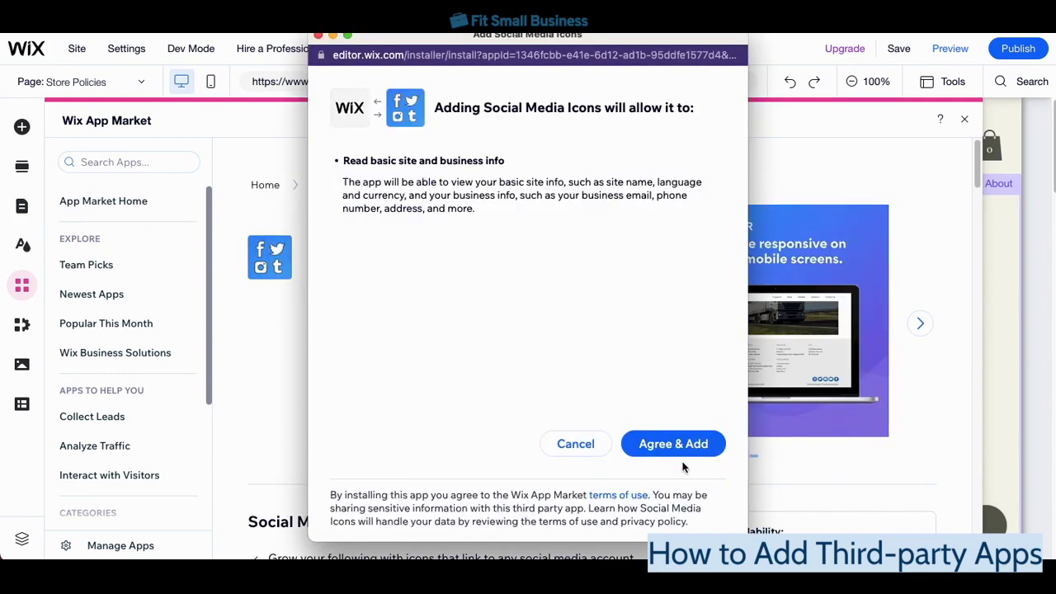
pyautogui.click(685, 446)
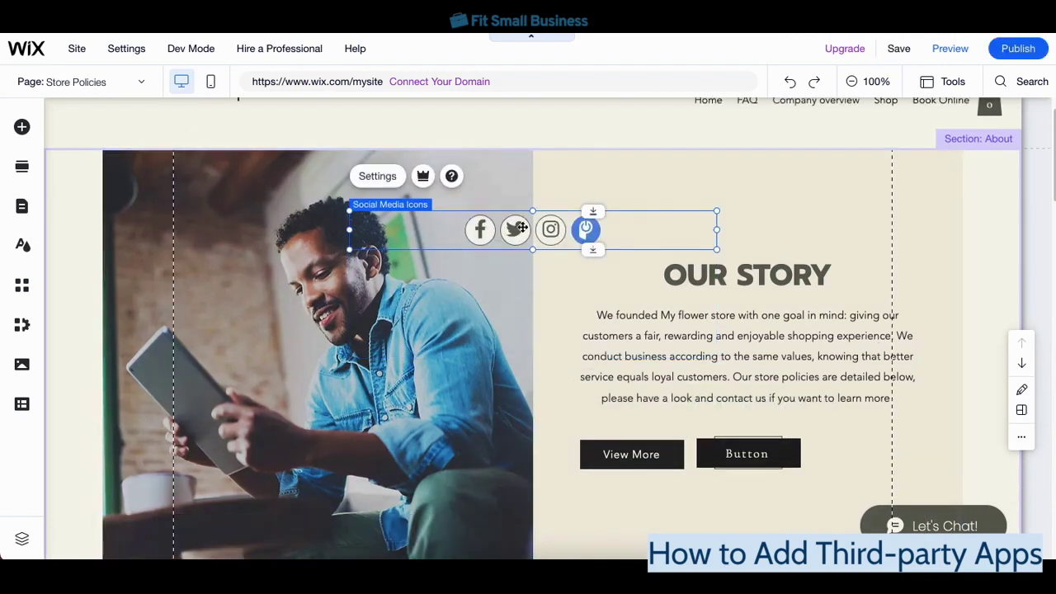
pyautogui.moveTo(604, 213); pyautogui.dragTo(808, 215)
pyautogui.click(523, 457)
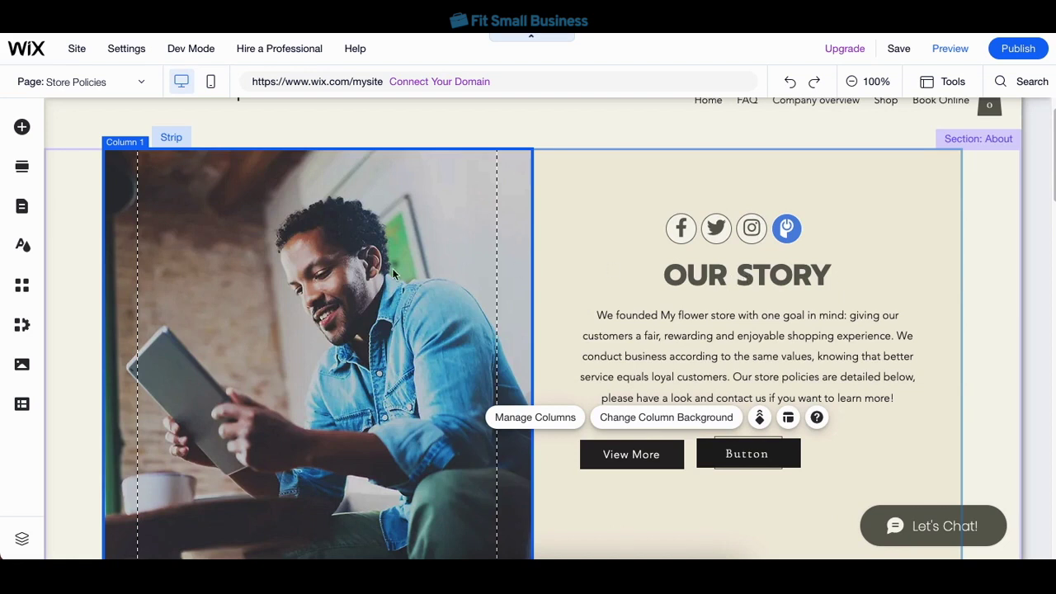
# From the site dashboard, open SEO Tools under Marketing & SEO
pyautogui.click(31, 52)
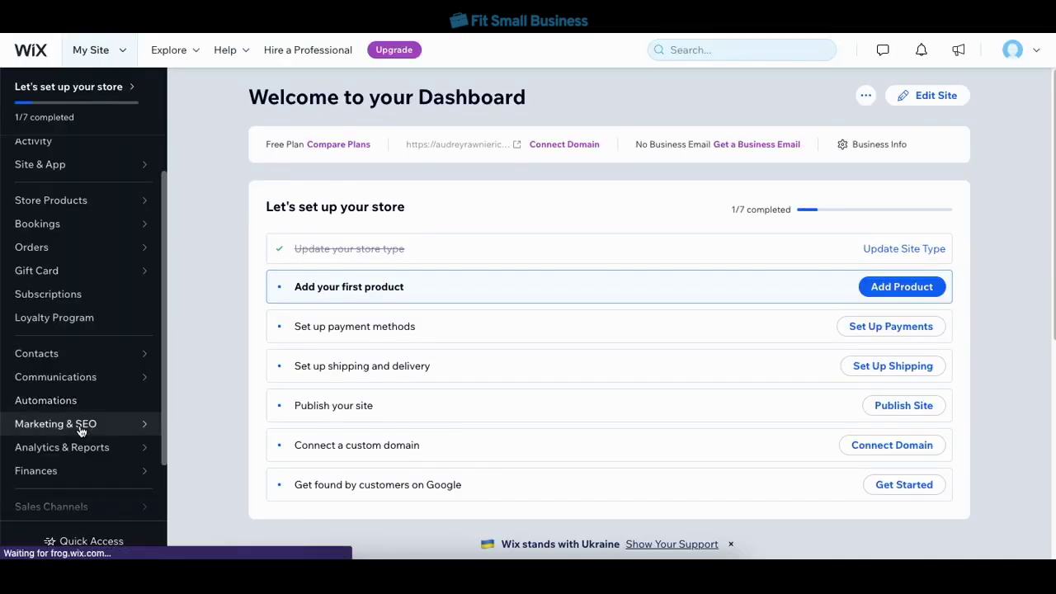
pyautogui.click(81, 424)
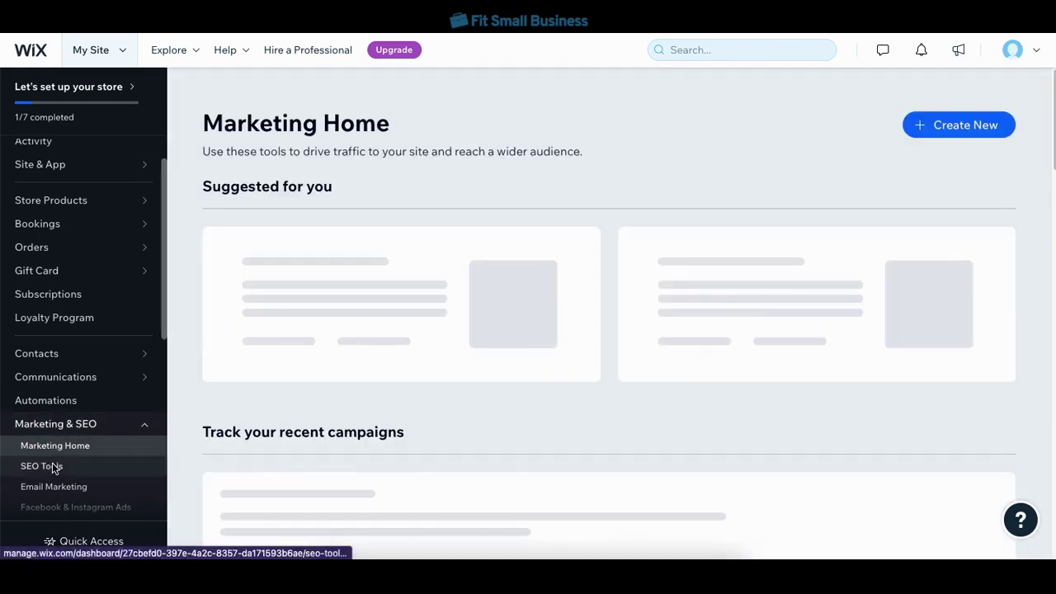
pyautogui.click(42, 466)
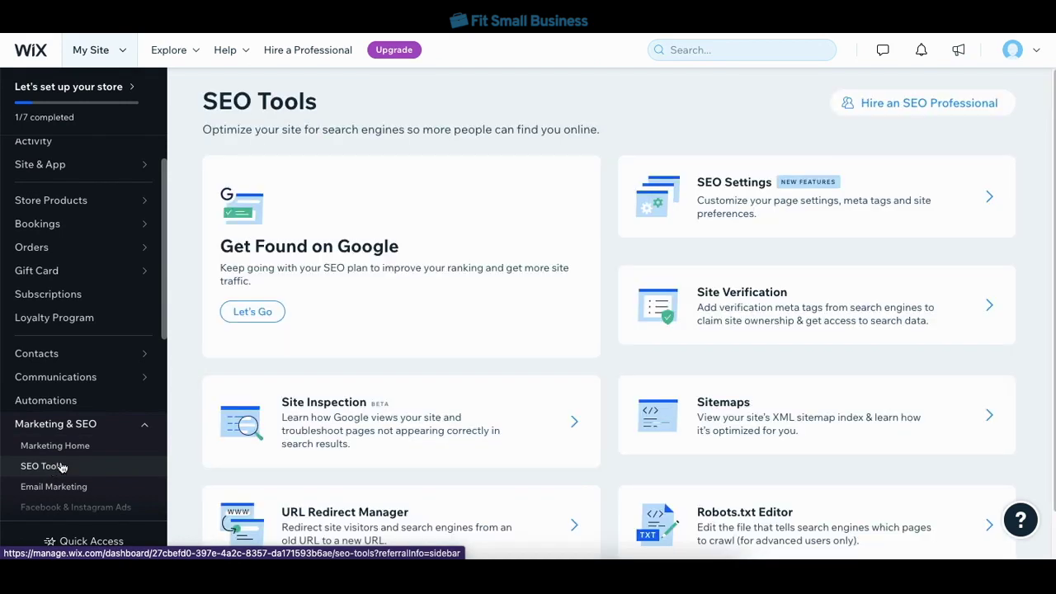
# Start the Get Found on Google setup with business name ABC's Flower Shop
pyautogui.click(268, 317)
pyautogui.click(598, 463)
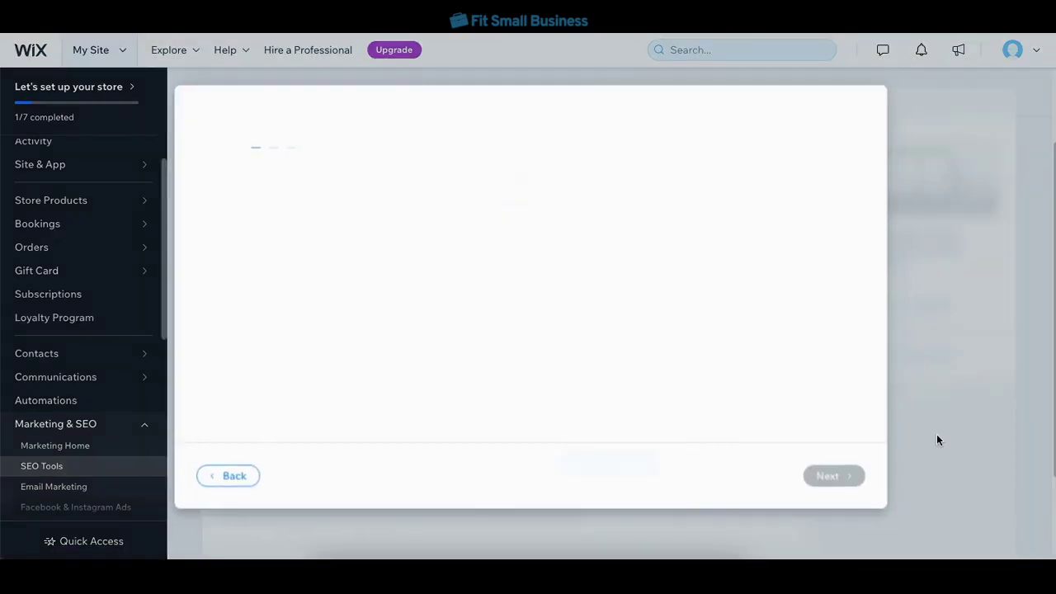
pyautogui.write('ABC Flower Shop')
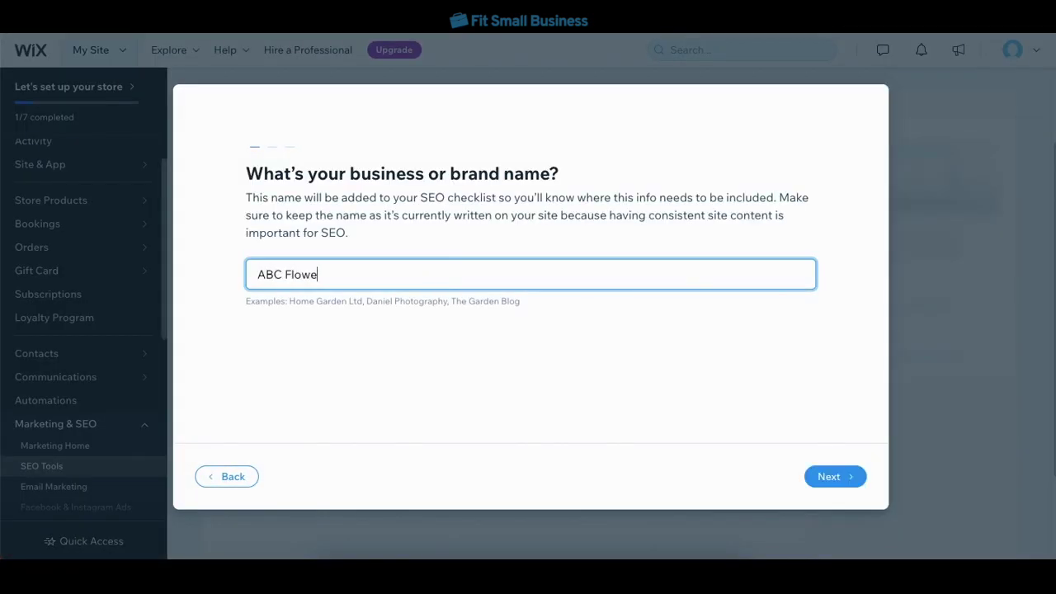
pyautogui.click(282, 273)
pyautogui.write("'s")
# Set the SEO keyword to Fresh flower bouquets, dropping the same day bouquet deliver keyword
pyautogui.click(833, 476)
pyautogui.write('Fresh flower b')
pyautogui.write('ouquets,same day bouqu')
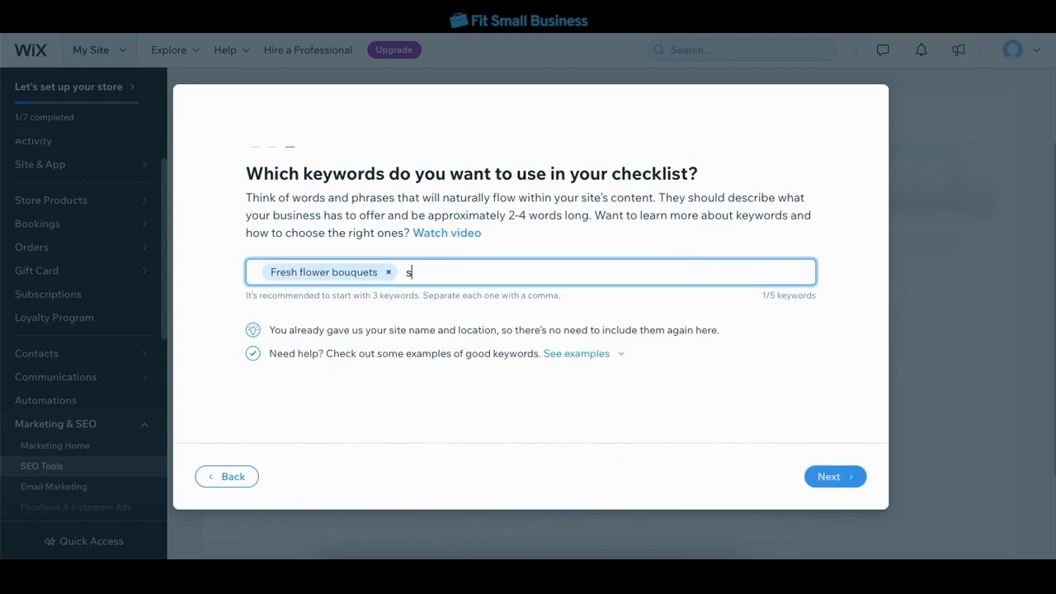
pyautogui.write('et deliver,')
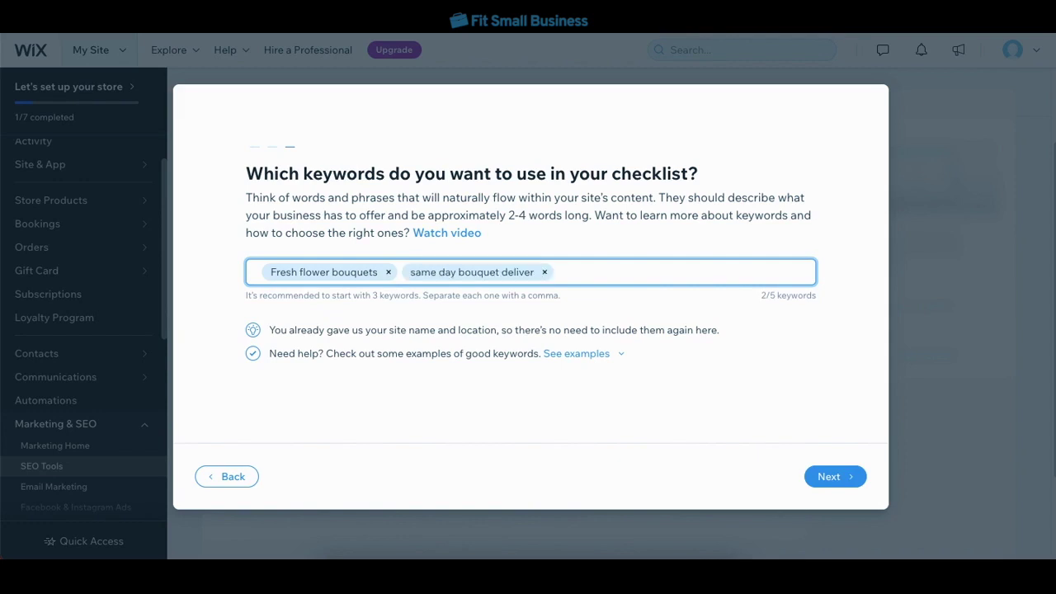
pyautogui.click(545, 272)
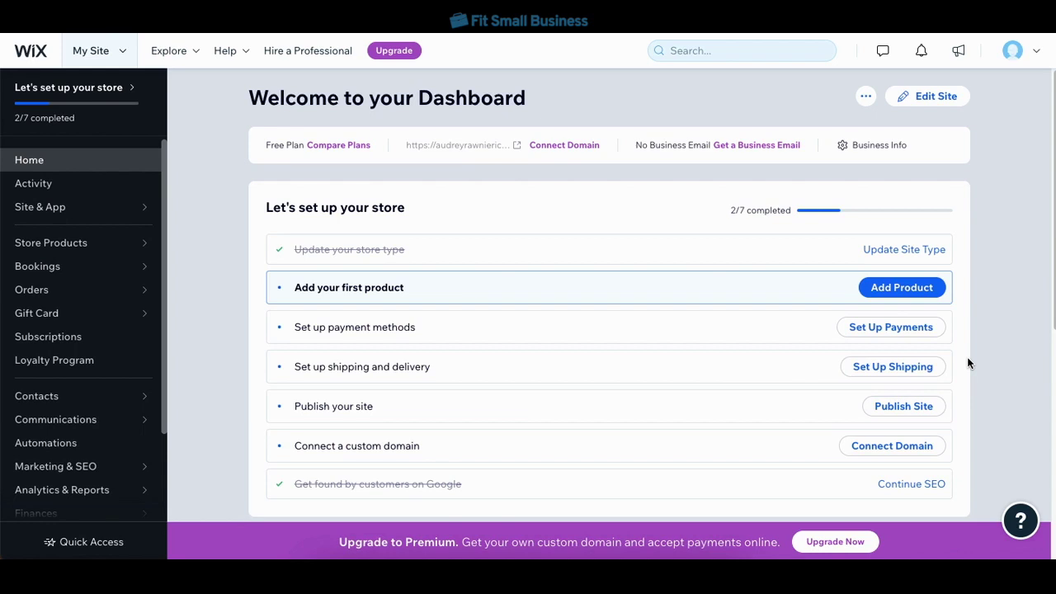
# Publish the ABC's Flower Shop site from the editor and view the live site
pyautogui.click(923, 103)
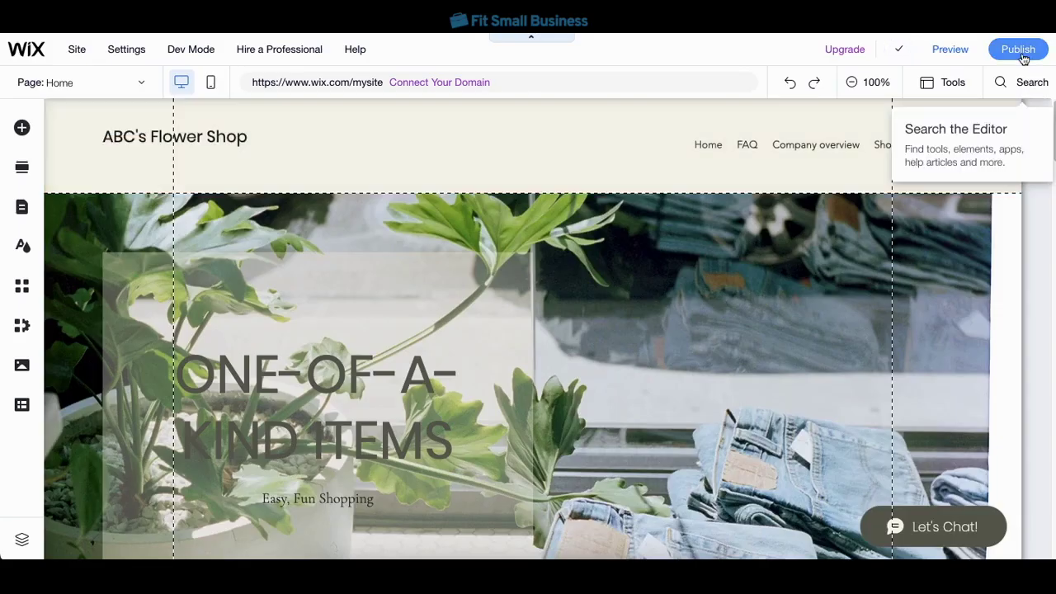
pyautogui.click(1022, 54)
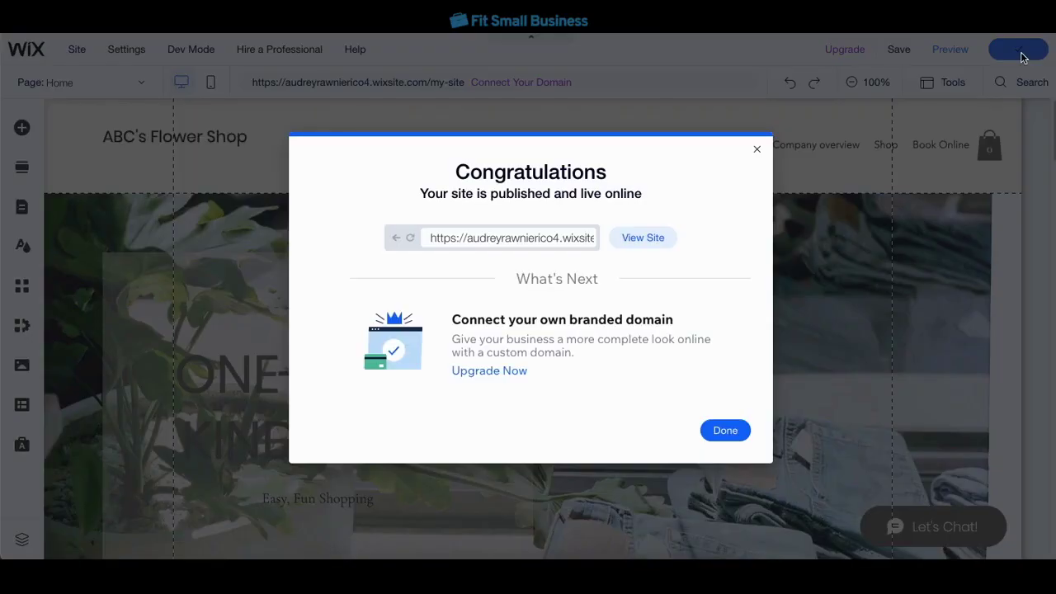
pyautogui.click(643, 245)
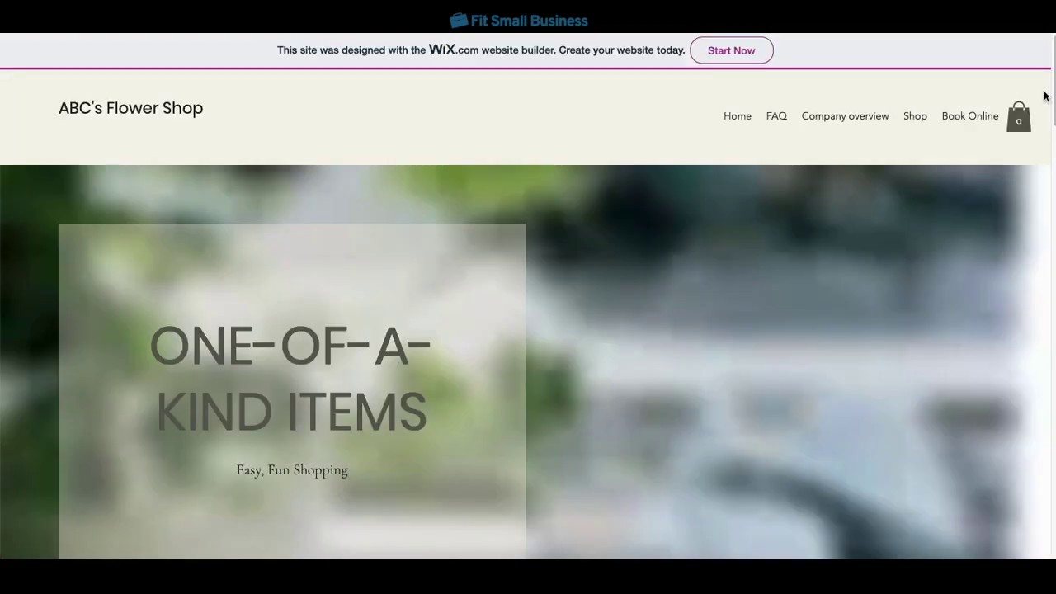
# Scroll the live home page down to the four products priced ₱85, ₱20, ₱10 and ₱25
pyautogui.scroll(-3, 730, 420)
pyautogui.scroll(-10, 528, 314)
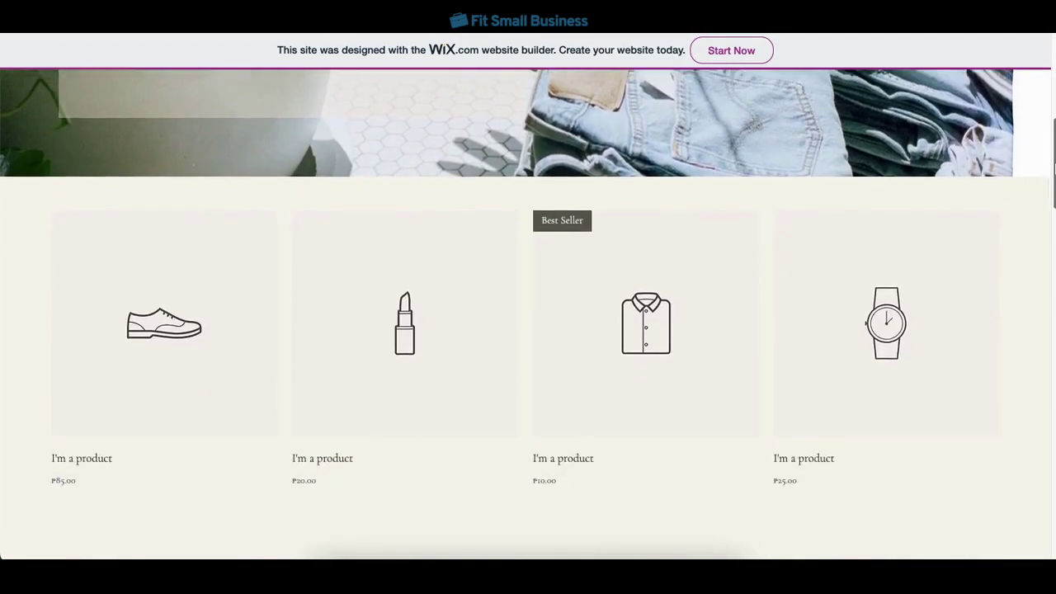